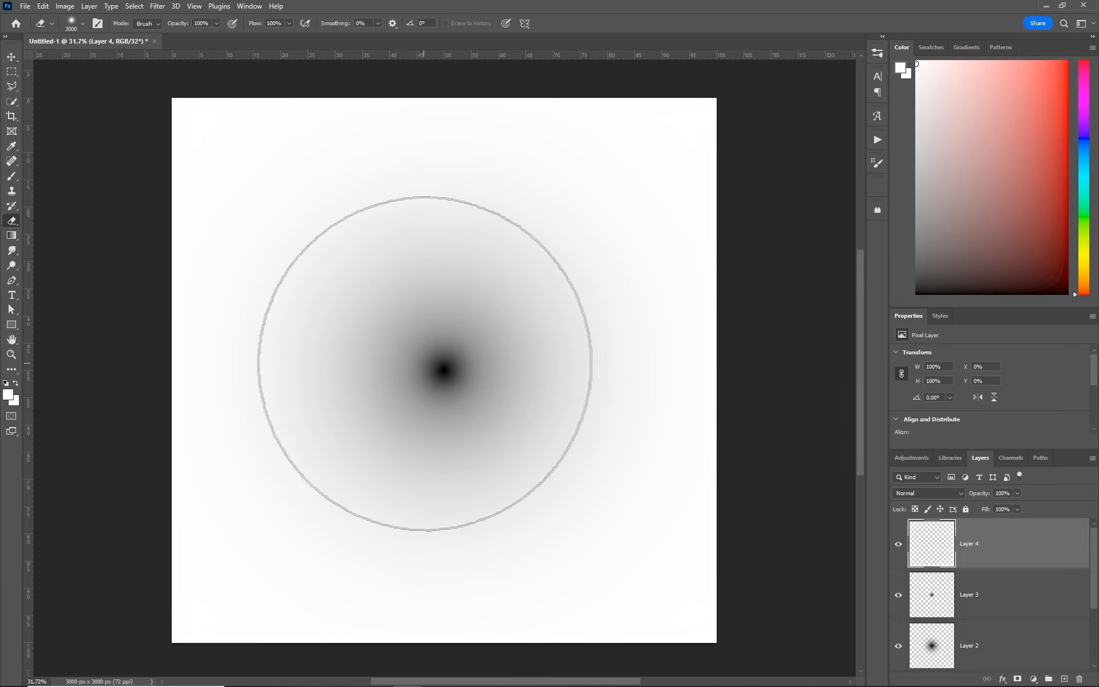
- Define the soft radial gradient artwork as a brush preset named "Supersoft brush 1"
{"action": "key", "text": "z"}
{"action": "left_click_drag", "start_coordinate": [448, 354], "coordinate": [462, 362]}
{"action": "left_click", "coordinate": [338, 27]}
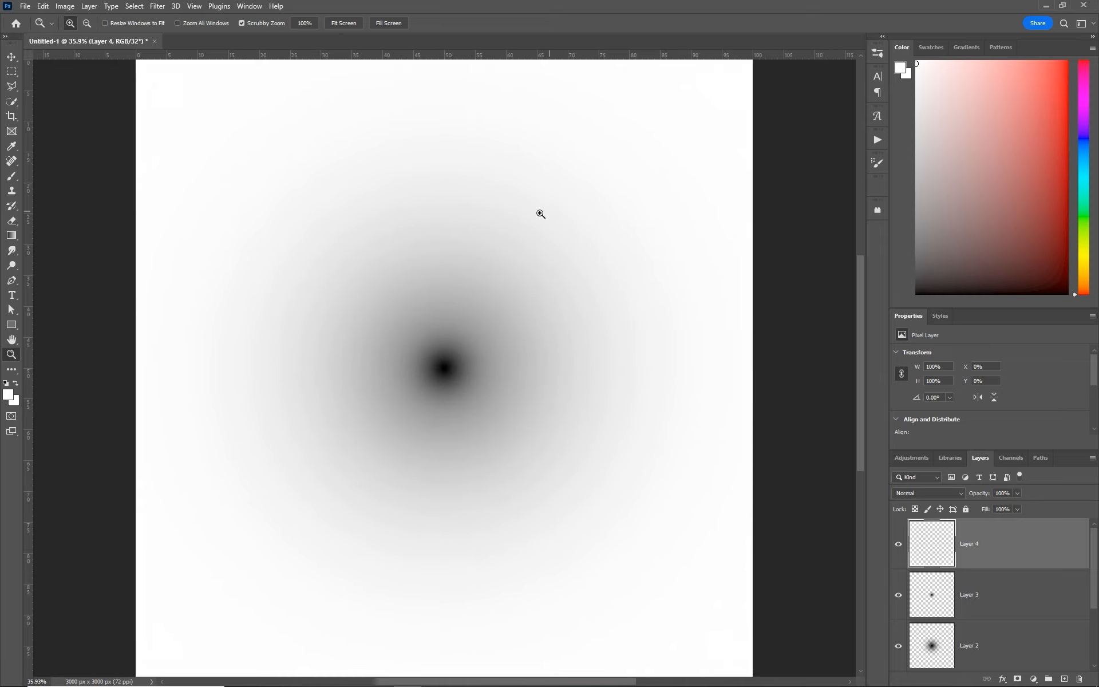
{"action": "left_click_drag", "start_coordinate": [540, 214], "coordinate": [525, 225]}
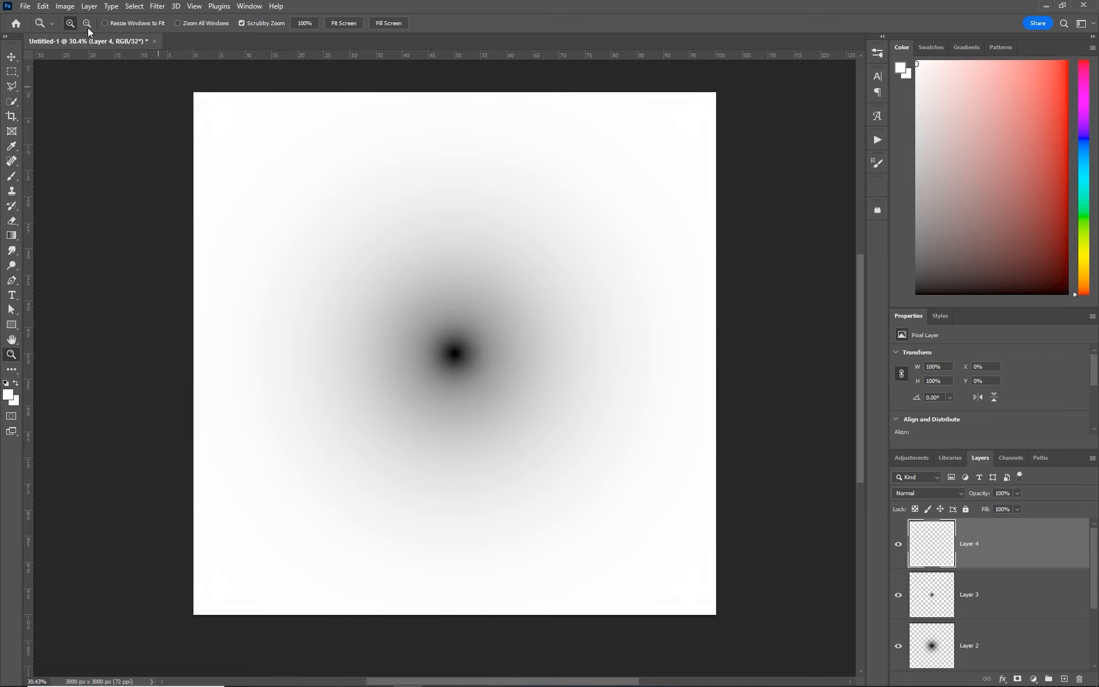
{"action": "left_click", "coordinate": [44, 6]}
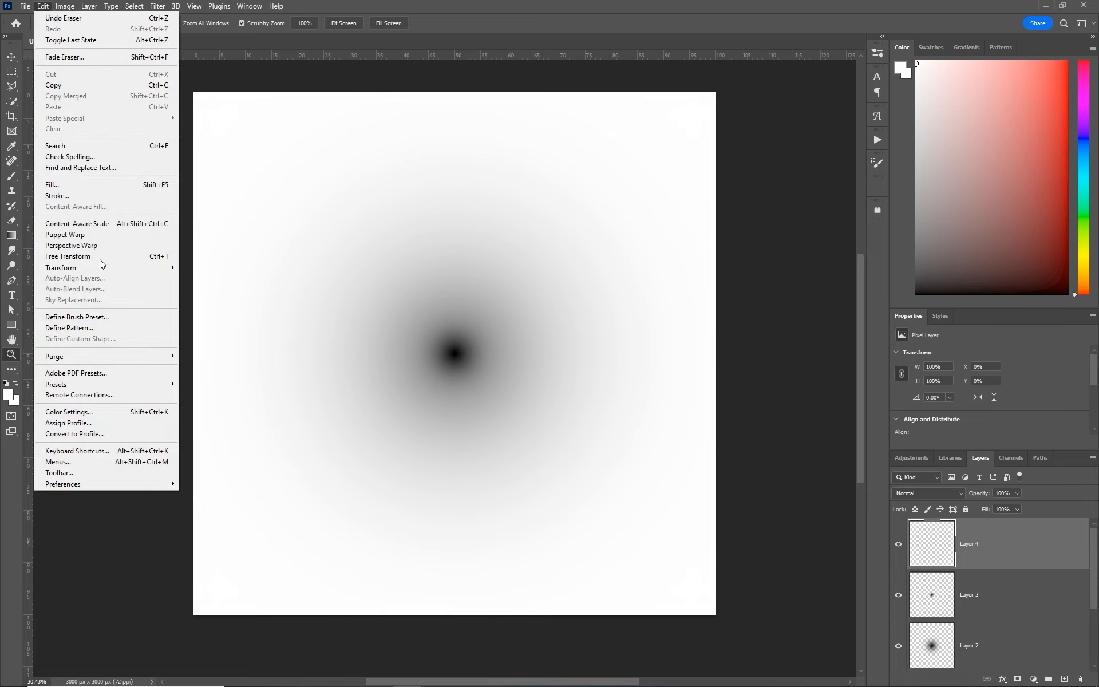
{"action": "left_click", "coordinate": [106, 317]}
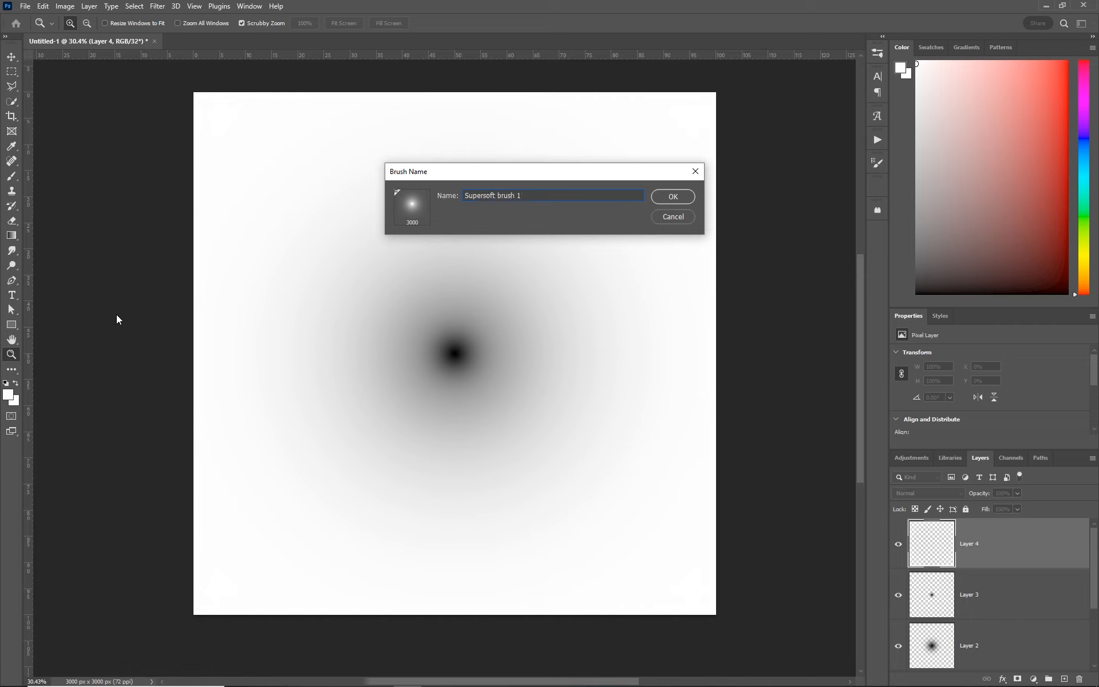
{"action": "left_click", "coordinate": [689, 201]}
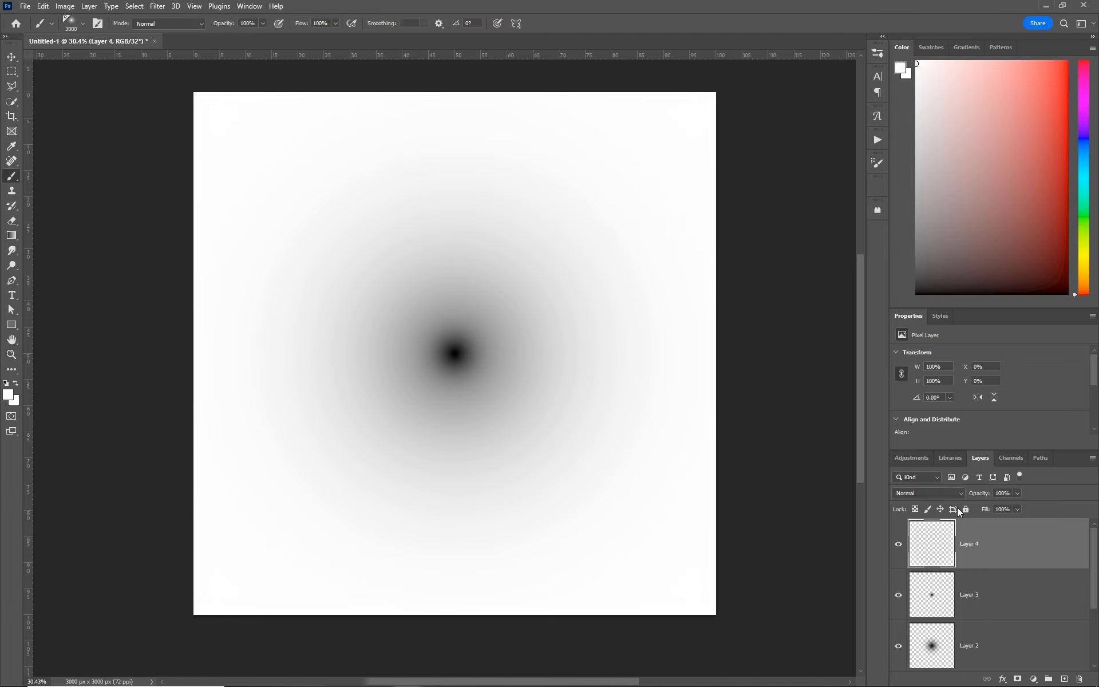
- Set Layer 2's opacity to 75% and Layer 1's opacity to 78%
{"action": "left_click_drag", "start_coordinate": [972, 450], "coordinate": [927, 264]}
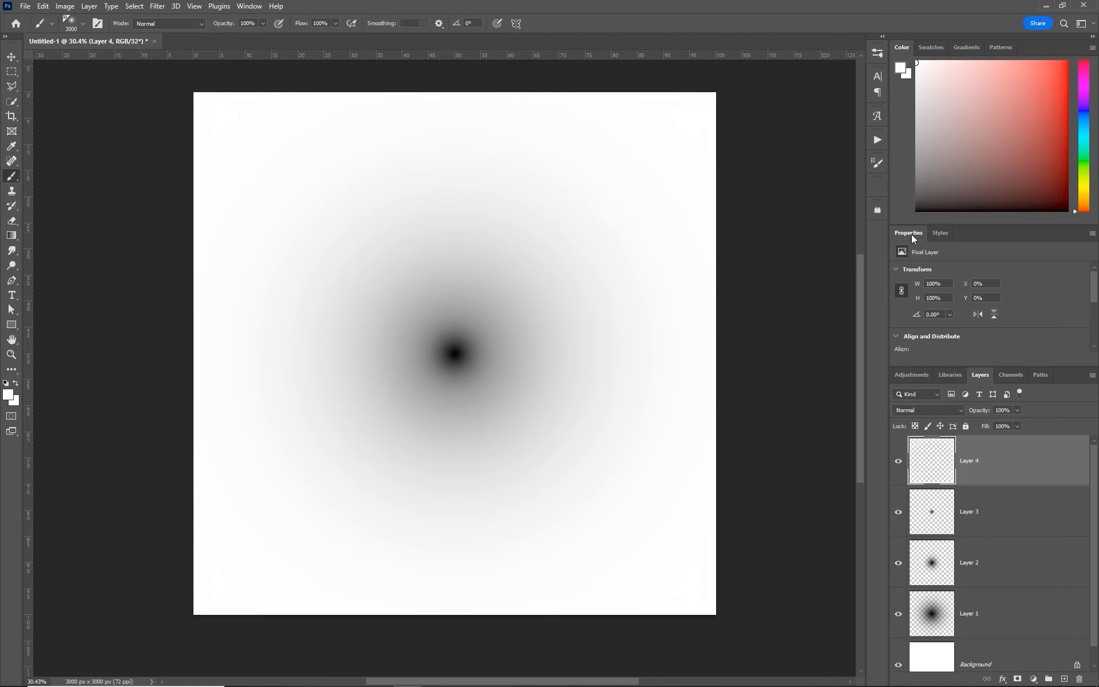
{"action": "double_click", "coordinate": [913, 238]}
{"action": "left_click", "coordinate": [959, 434]}
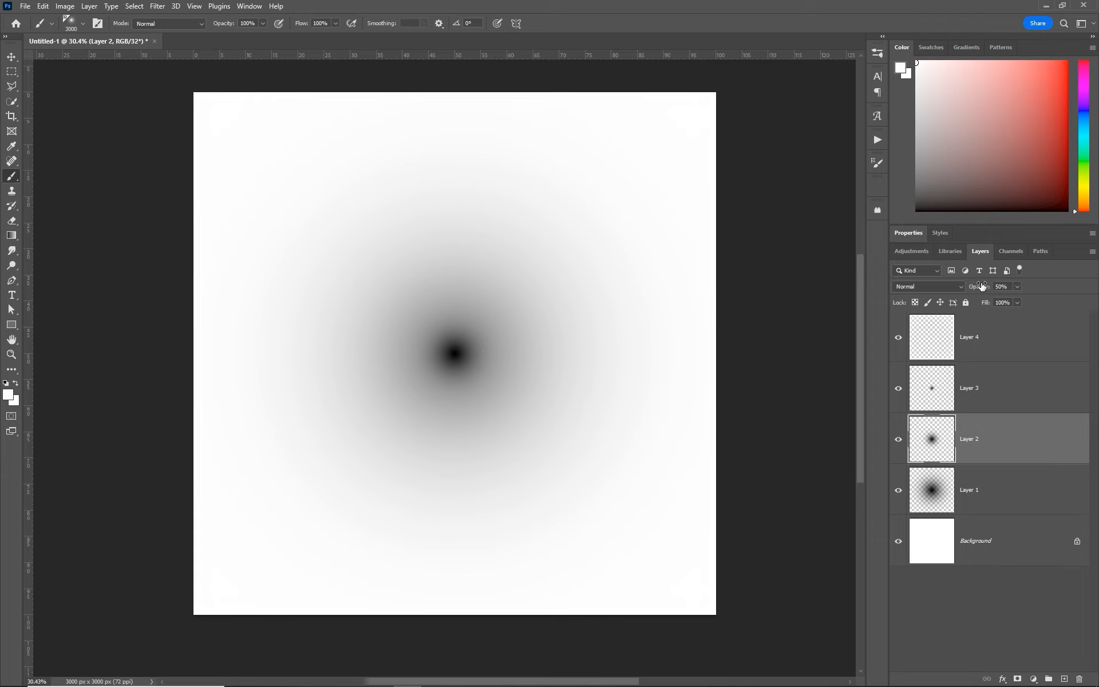
{"action": "left_click_drag", "start_coordinate": [990, 287], "coordinate": [992, 287]}
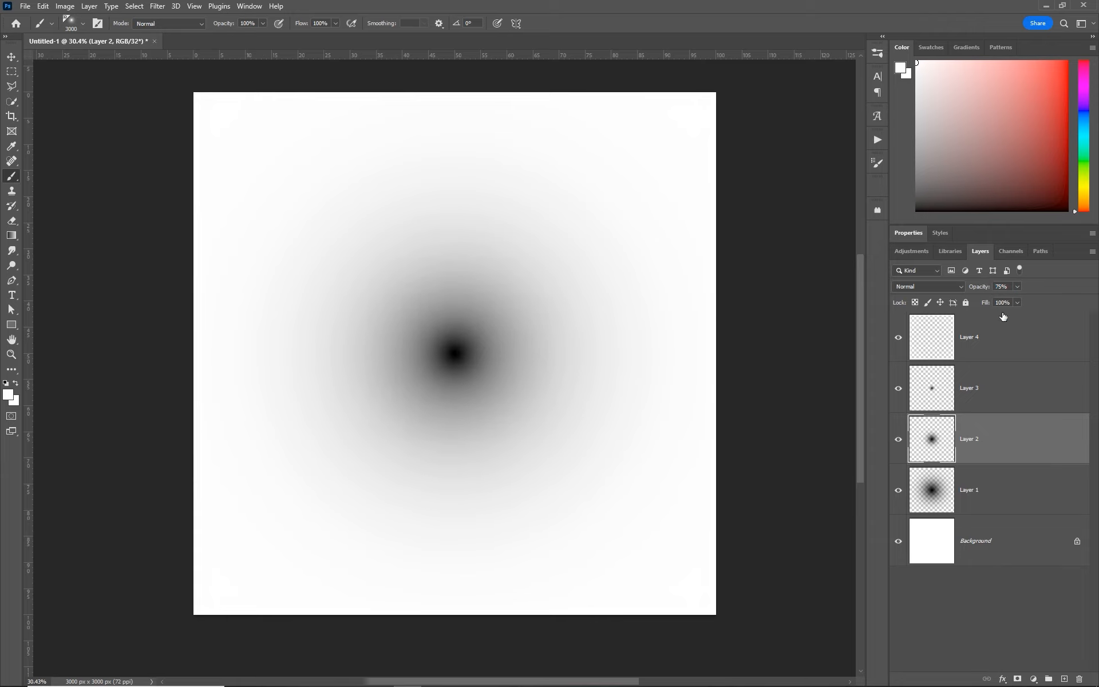
{"action": "left_click", "coordinate": [974, 490]}
{"action": "left_click_drag", "start_coordinate": [990, 288], "coordinate": [997, 293]}
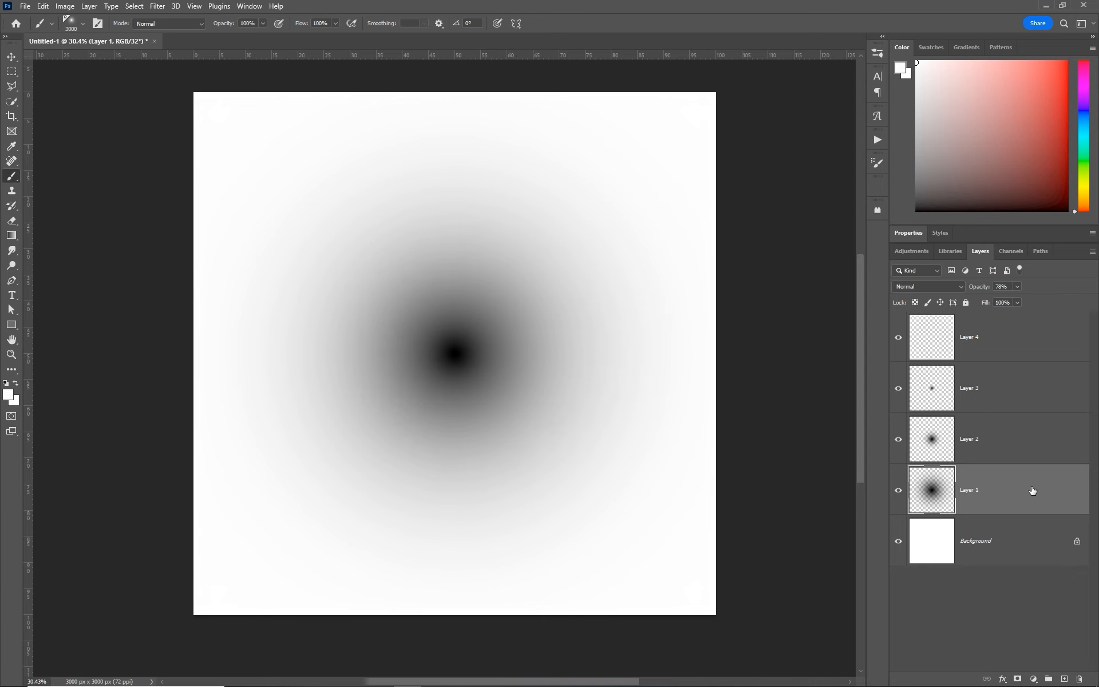
- Look through the brush presets
{"action": "right_click", "coordinate": [493, 284]}
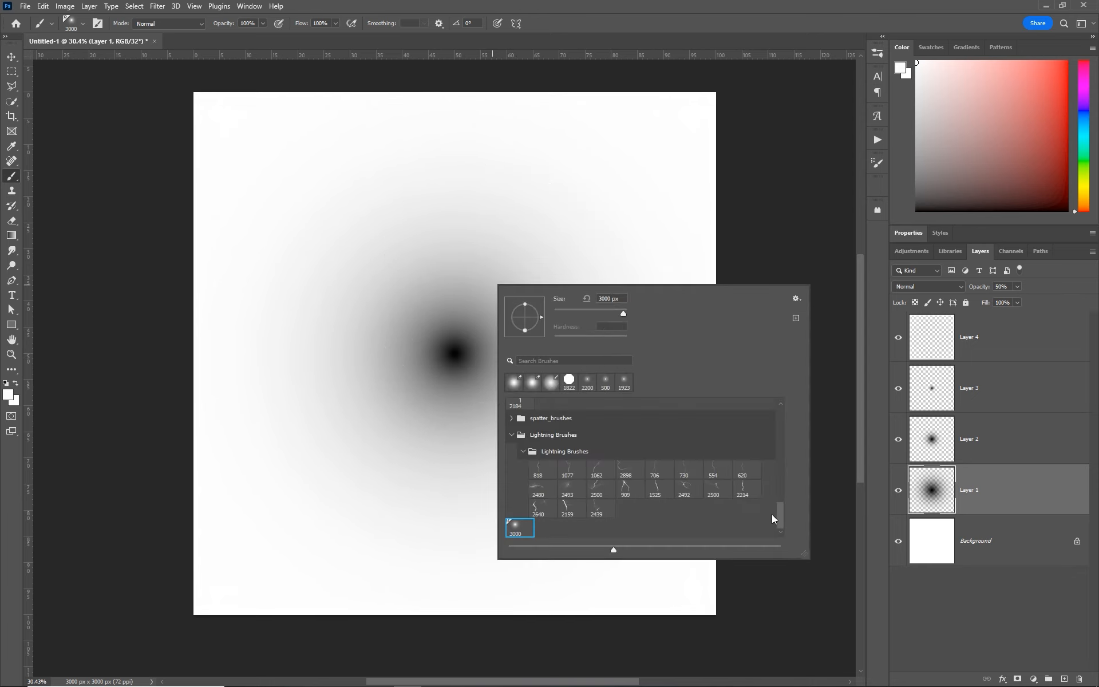
{"action": "left_click_drag", "start_coordinate": [773, 518], "coordinate": [788, 450]}
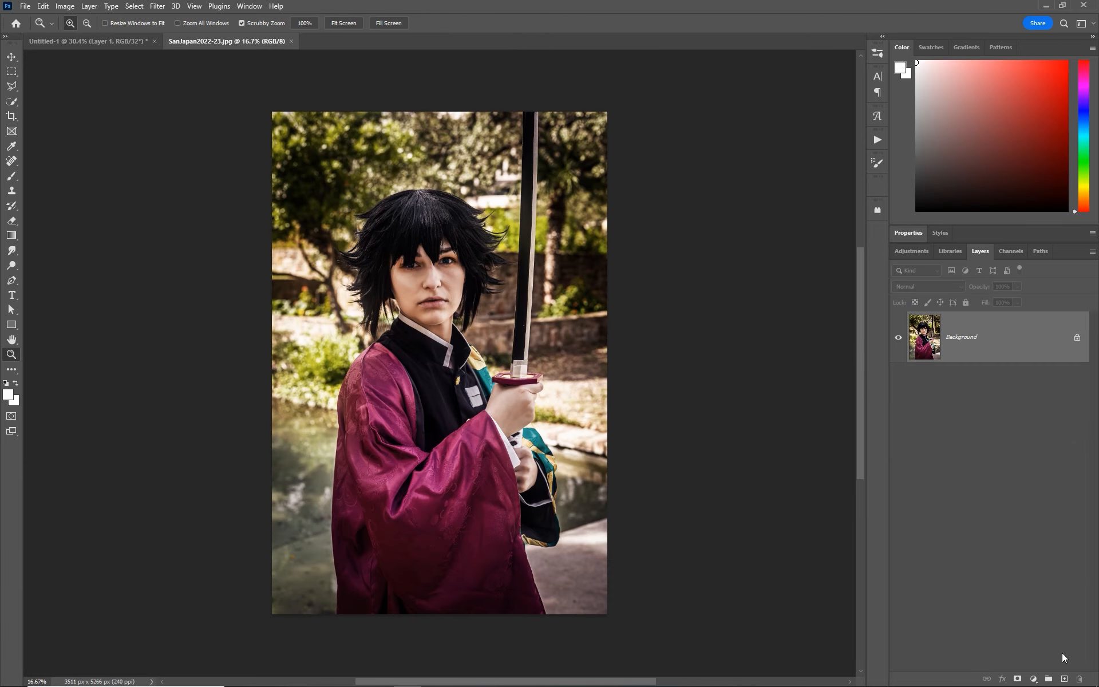
- Add a new layer above the sword photo and choose the custom 3000 px supersoft brush for painting
{"action": "left_click", "coordinate": [1065, 679]}
{"action": "left_click_drag", "start_coordinate": [544, 201], "coordinate": [623, 225]}
{"action": "key", "text": "b"}
{"action": "right_click", "coordinate": [503, 343]}
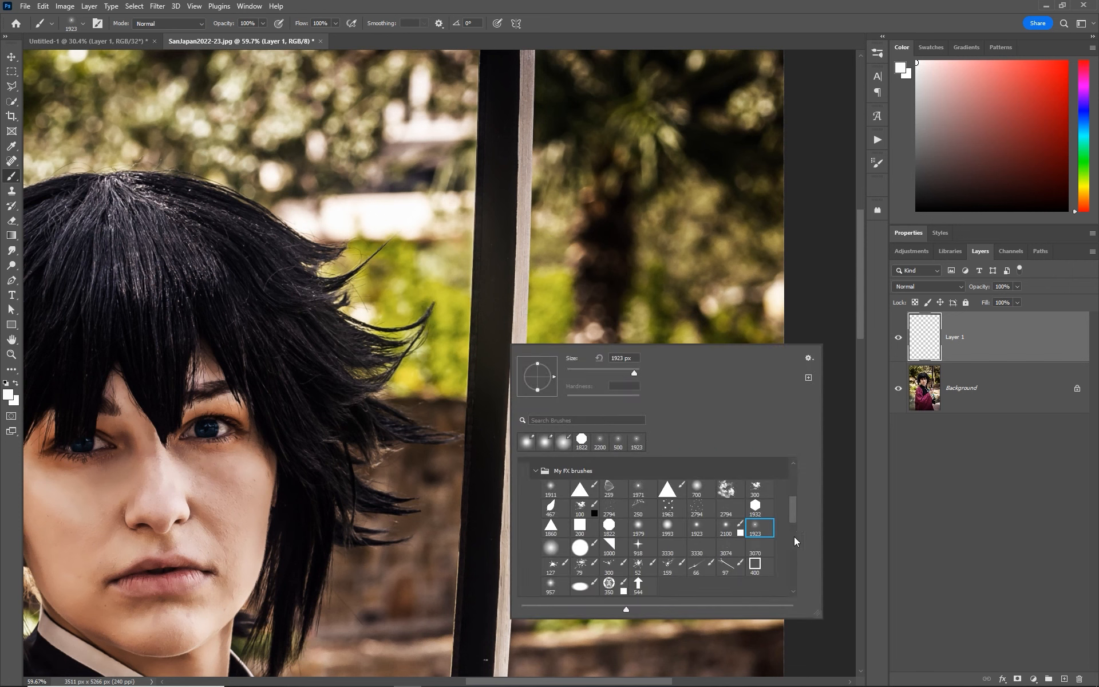
{"action": "mouse_move", "coordinate": [793, 517]}
{"action": "left_mouse_down"}
{"action": "mouse_move", "coordinate": [794, 573]}
{"action": "mouse_move", "coordinate": [570, 604]}
{"action": "left_mouse_up"}
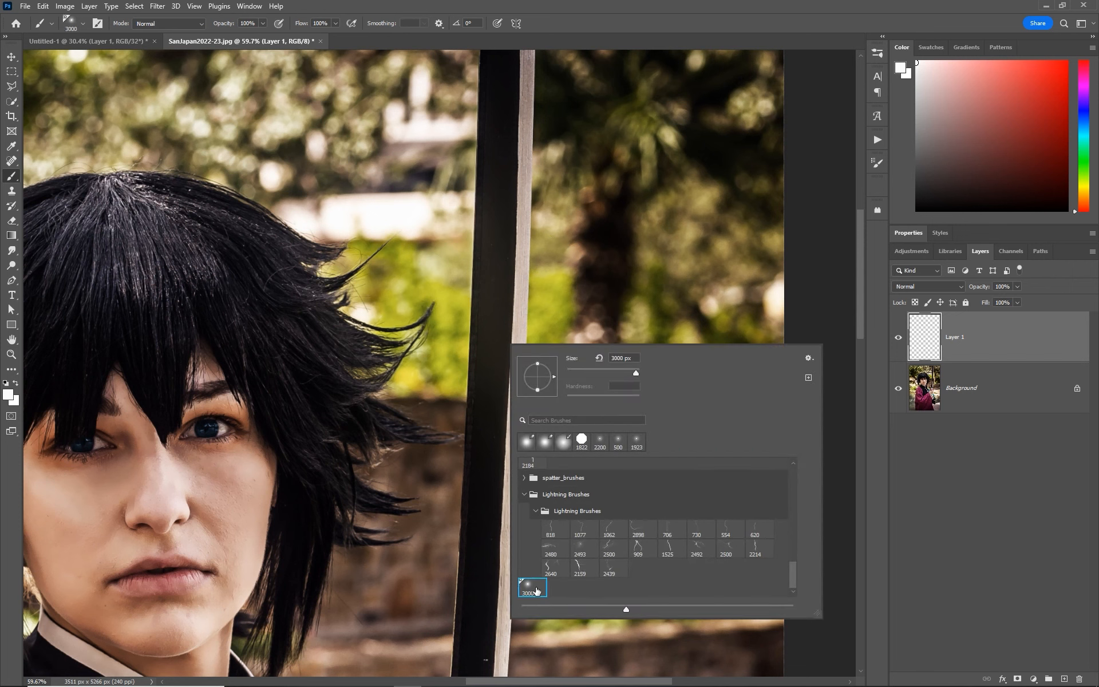
{"action": "left_click", "coordinate": [630, 323]}
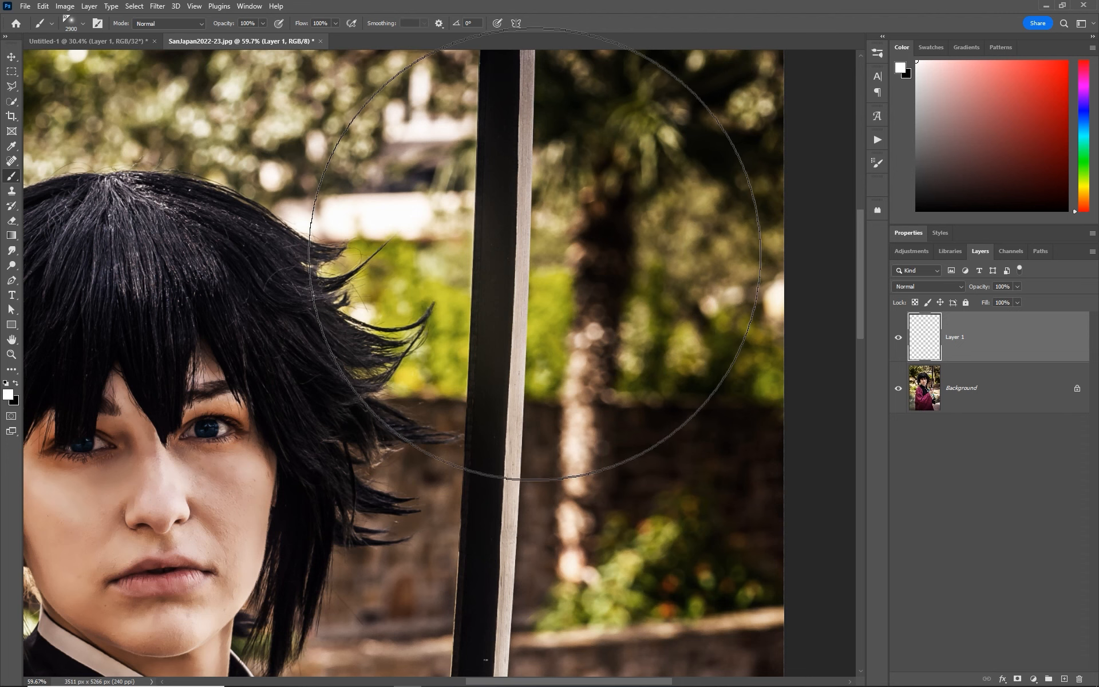
- Reduce the brush size to 1300 px, set its opacity to 54% and paint a white glow on the sword blade
{"action": "key", "text": "bracketleft"}
{"action": "key", "text": "bracketleft"}
{"action": "key", "text": "bracketleft"}
{"action": "key", "text": "bracketleft"}
{"action": "key", "text": "bracketleft"}
{"action": "key", "text": "bracketleft"}
{"action": "key", "text": "bracketleft"}
{"action": "key", "text": "bracketleft"}
{"action": "key", "text": "bracketleft"}
{"action": "key", "text": "bracketleft"}
{"action": "key", "text": "bracketleft"}
{"action": "key", "text": "bracketleft"}
{"action": "key", "text": "bracketleft"}
{"action": "key", "text": "bracketleft"}
{"action": "key", "text": "bracketleft"}
{"action": "key", "text": "bracketleft"}
{"action": "key", "text": "bracketleft"}
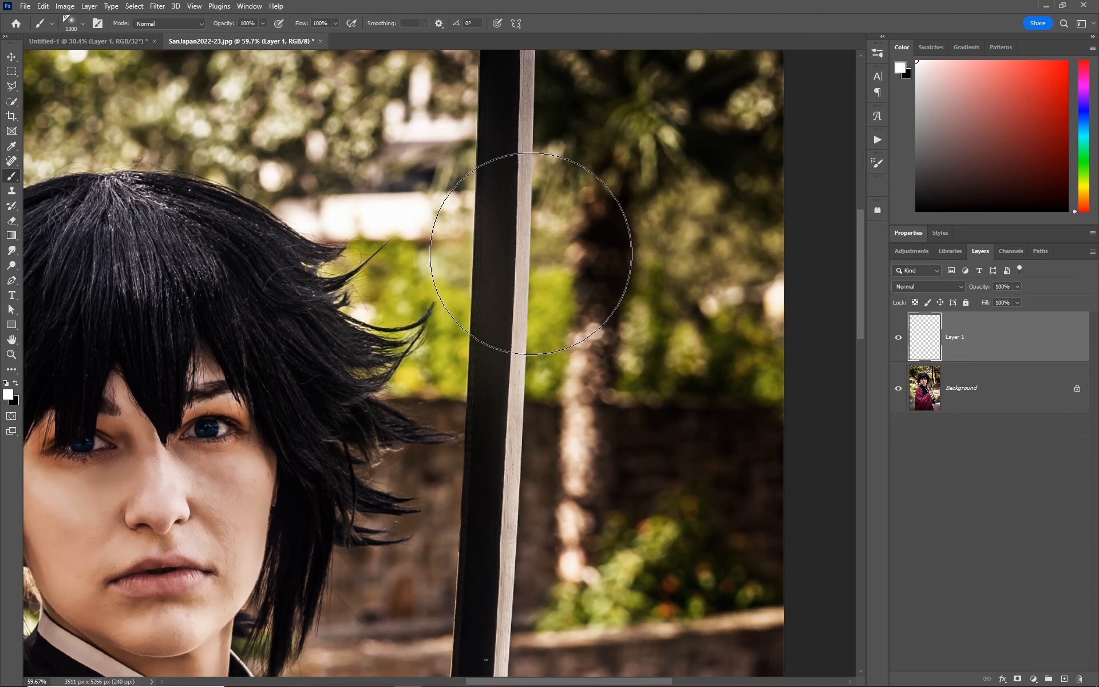
{"action": "key", "text": "5"}
{"action": "key", "text": "4"}
{"action": "left_click", "coordinate": [530, 233]}
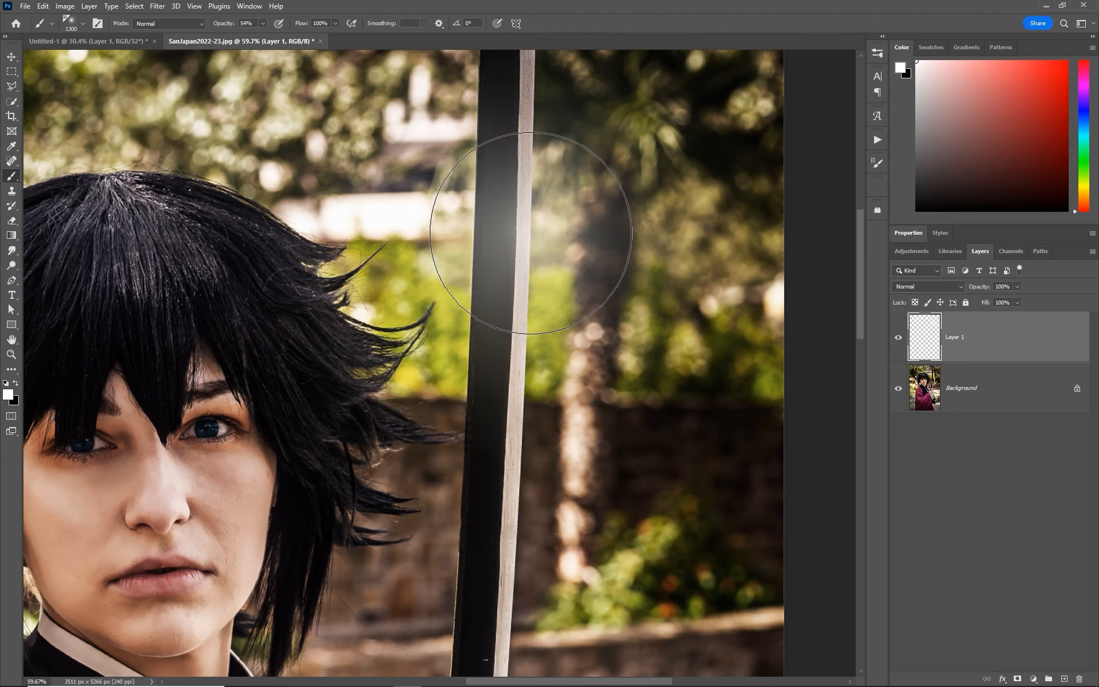
- Brighten the core of the blade's glow with smaller white dabs, reducing the brush size down to 150 px
{"action": "key", "text": "bracketleft"}
{"action": "key", "text": "bracketleft"}
{"action": "key", "text": "bracketleft"}
{"action": "key", "text": "bracketleft"}
{"action": "key", "text": "bracketleft"}
{"action": "left_click", "coordinate": [531, 241]}
{"action": "key", "text": "bracketleft"}
{"action": "key", "text": "bracketleft"}
{"action": "key", "text": "bracketleft"}
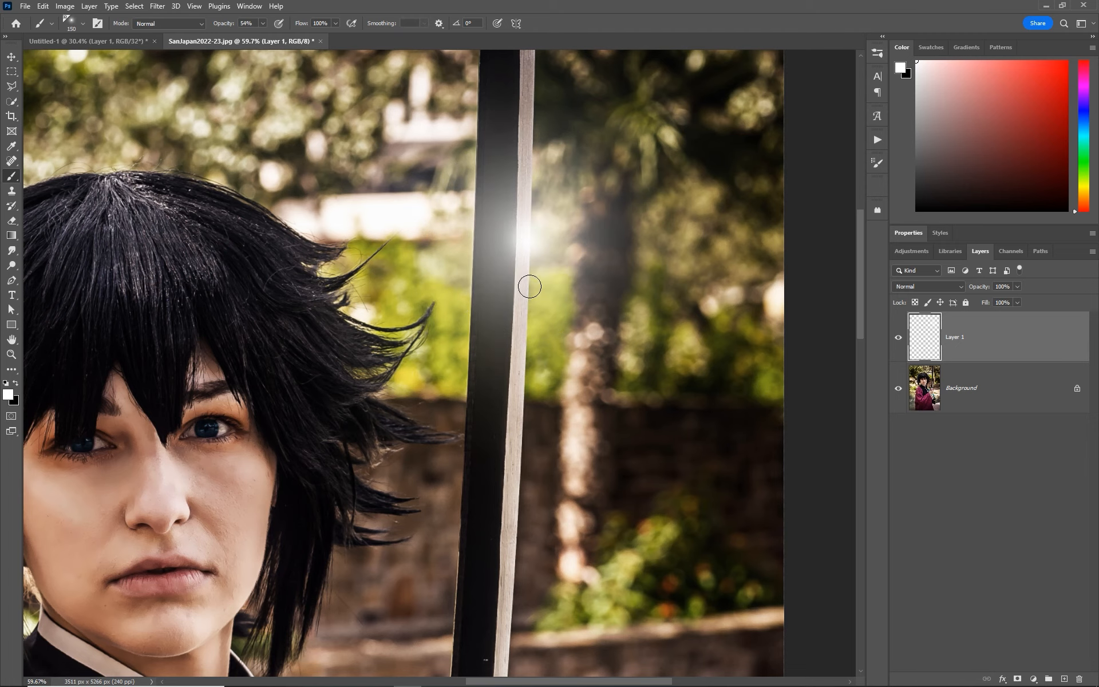
- Flatten the supersoft brush tip into a thin horizontal ellipse and enlarge it to 2800 px for a streak across the blade's glow
{"action": "key", "text": "z"}
{"action": "left_click", "coordinate": [531, 284], "text": "alt"}
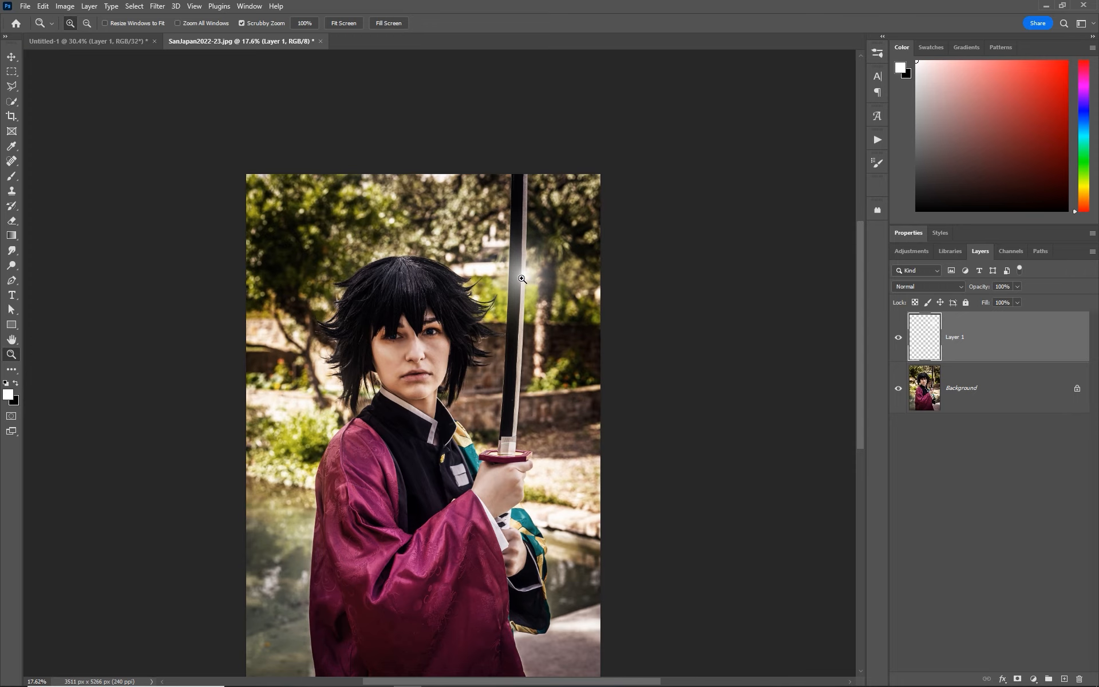
{"action": "left_click_drag", "start_coordinate": [522, 279], "coordinate": [570, 282]}
{"action": "key", "text": "b"}
{"action": "right_click", "coordinate": [540, 271]}
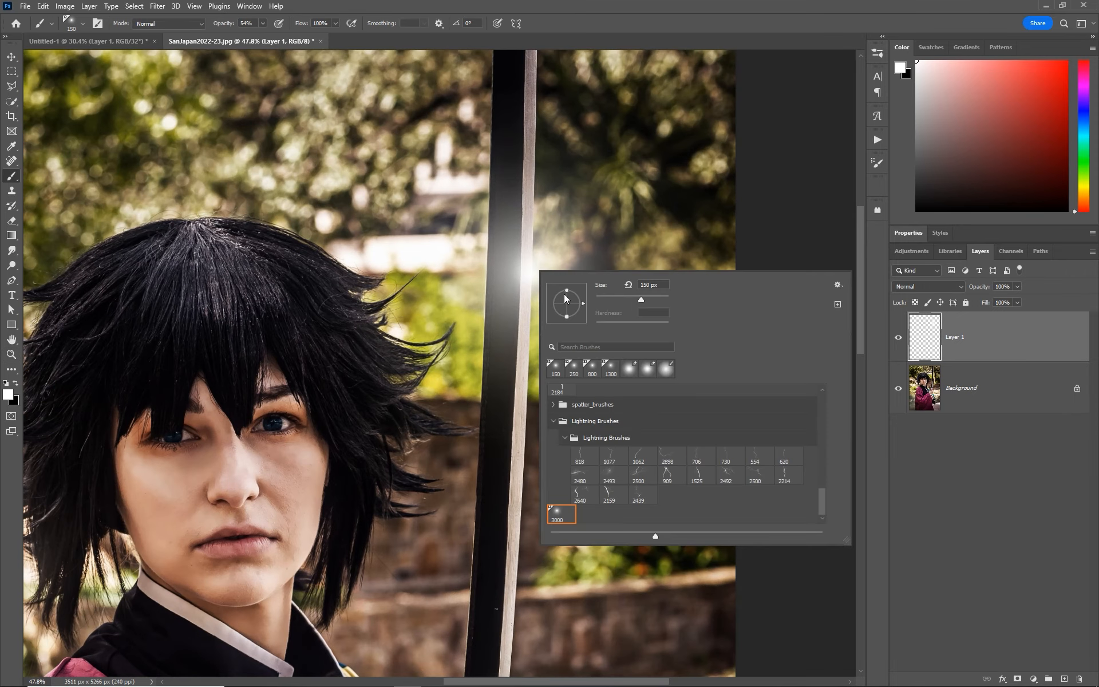
{"action": "key", "text": "Return"}
{"action": "key", "text": "bracketright"}
{"action": "key", "text": "bracketright"}
{"action": "key", "text": "bracketright"}
{"action": "key", "text": "bracketright"}
{"action": "key", "text": "bracketright"}
{"action": "key", "text": "bracketright"}
{"action": "key", "text": "bracketright"}
{"action": "key", "text": "bracketright"}
{"action": "key", "text": "bracketright"}
{"action": "key", "text": "bracketright"}
{"action": "key", "text": "bracketright"}
{"action": "key", "text": "bracketright"}
{"action": "key", "text": "bracketright"}
{"action": "key", "text": "bracketright"}
{"action": "key", "text": "bracketright"}
{"action": "key", "text": "bracketright"}
{"action": "key", "text": "bracketright"}
{"action": "key", "text": "bracketright"}
{"action": "key", "text": "bracketright"}
{"action": "key", "text": "bracketright"}
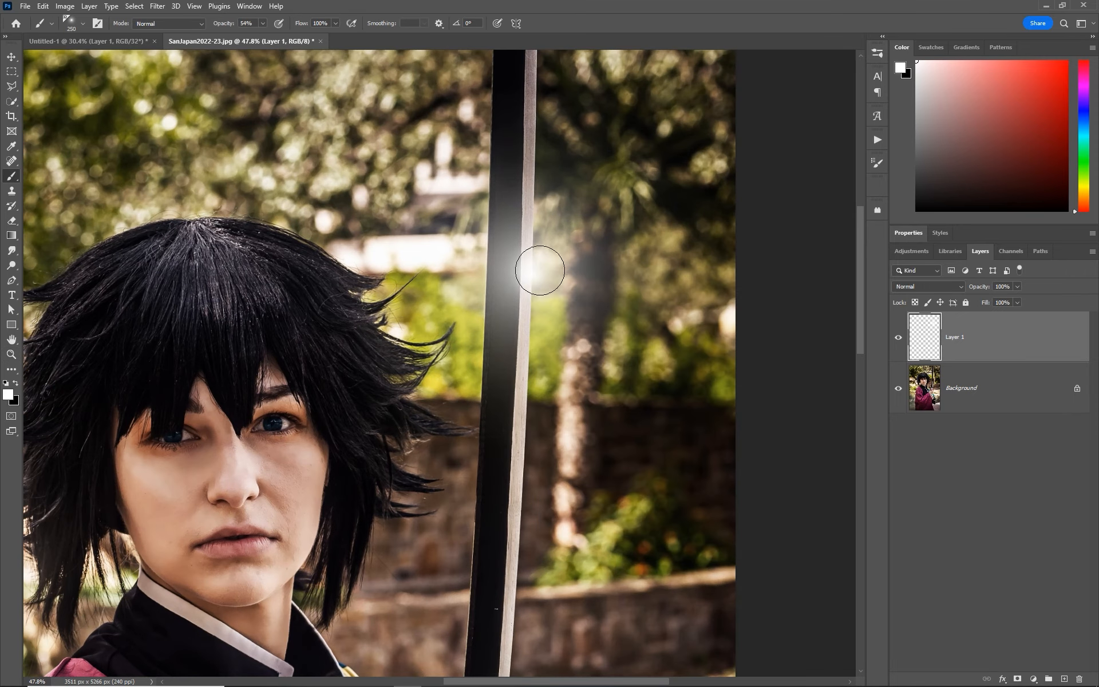
{"action": "right_click", "coordinate": [525, 271]}
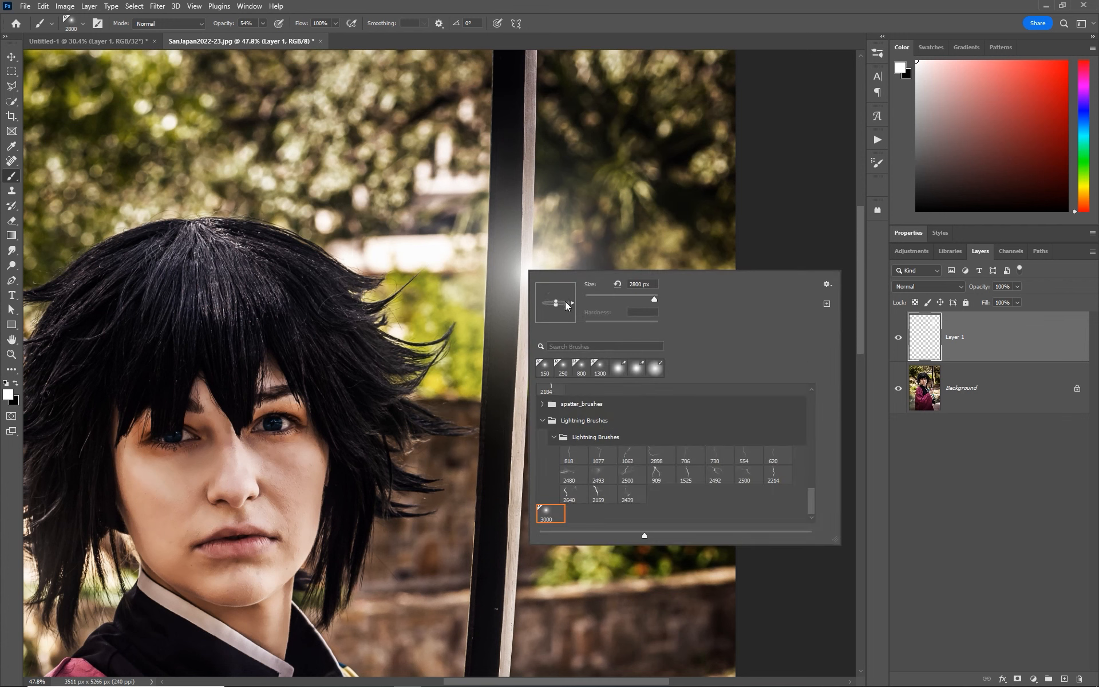
{"action": "key", "text": "Return"}
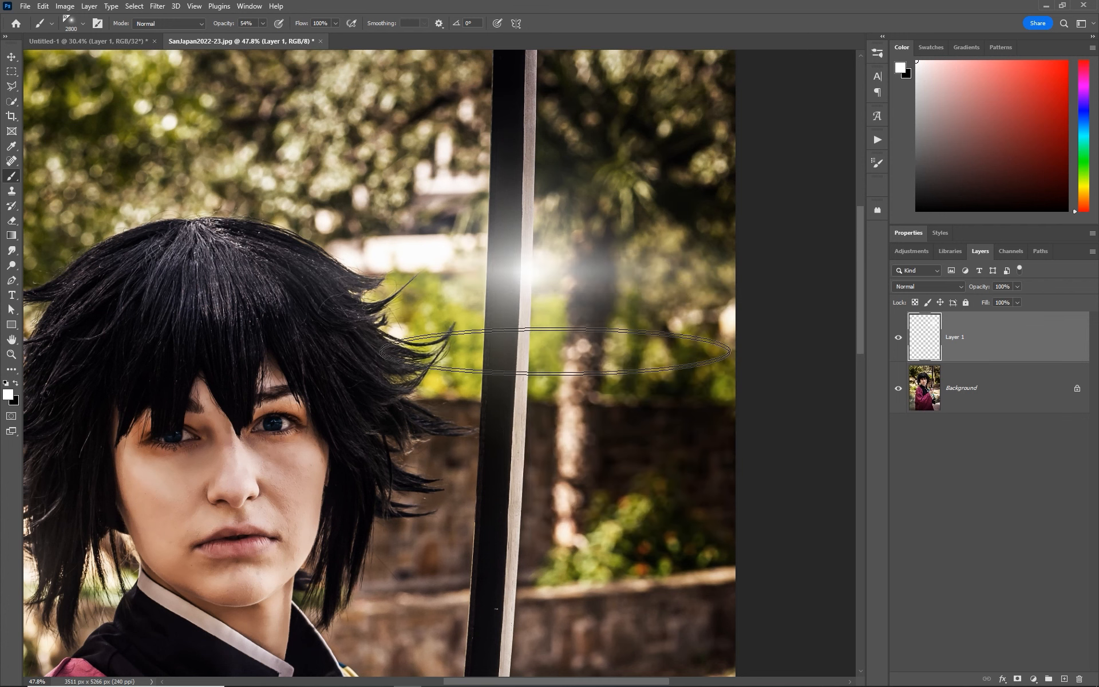
{"action": "scroll", "coordinate": [556, 351], "scroll_direction": "down", "scroll_amount": 5}
{"action": "scroll", "coordinate": [553, 319], "scroll_direction": "up", "scroll_amount": 3}
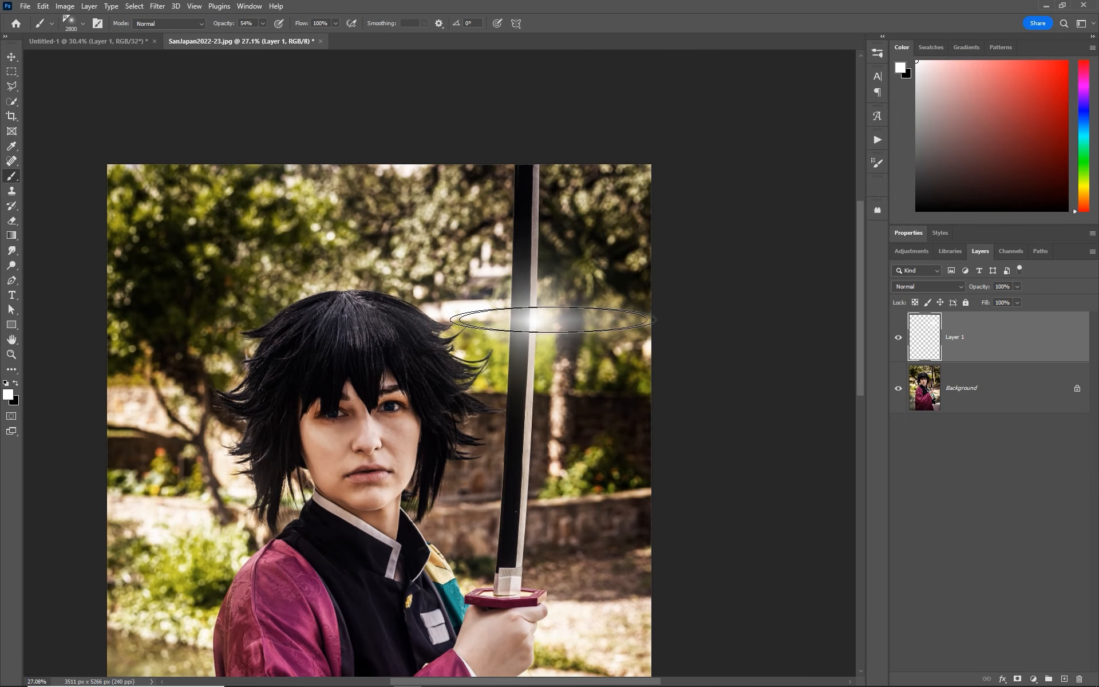
{"action": "scroll", "coordinate": [722, 320], "scroll_direction": "down", "scroll_amount": 3}
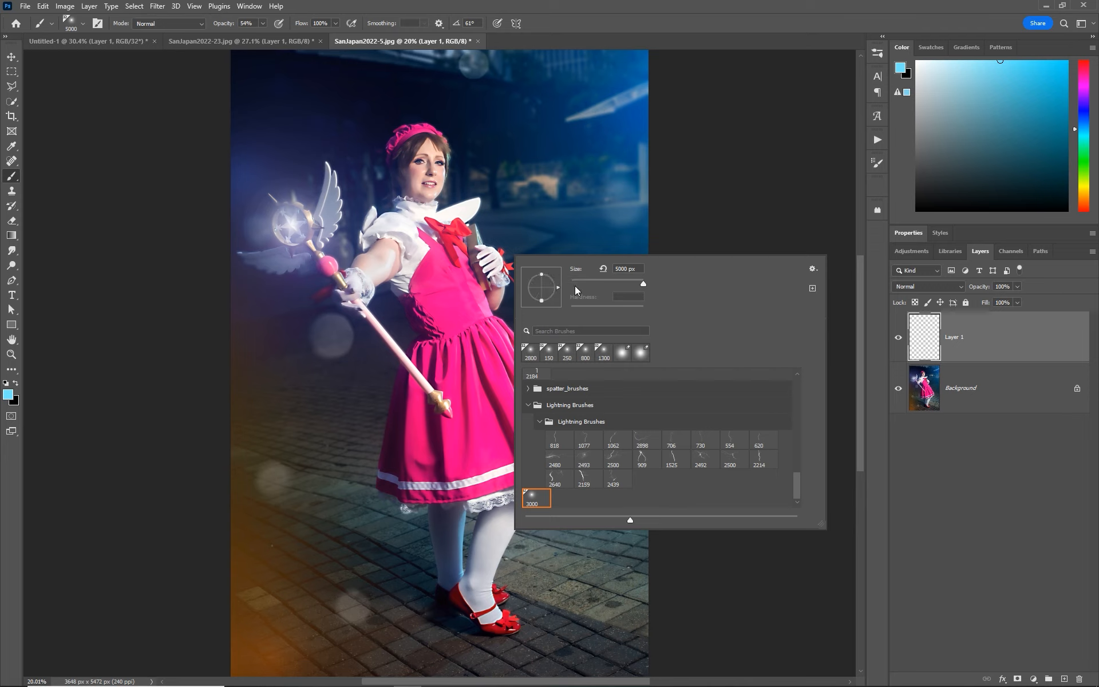
- In SanJapan2022-5.jpg, flatten the 5000 px brush tip at a 0° angle and paint a light blue streak at the photo's upper right edge
{"action": "left_click_drag", "start_coordinate": [544, 304], "coordinate": [553, 293]}
{"action": "key", "text": "Return"}
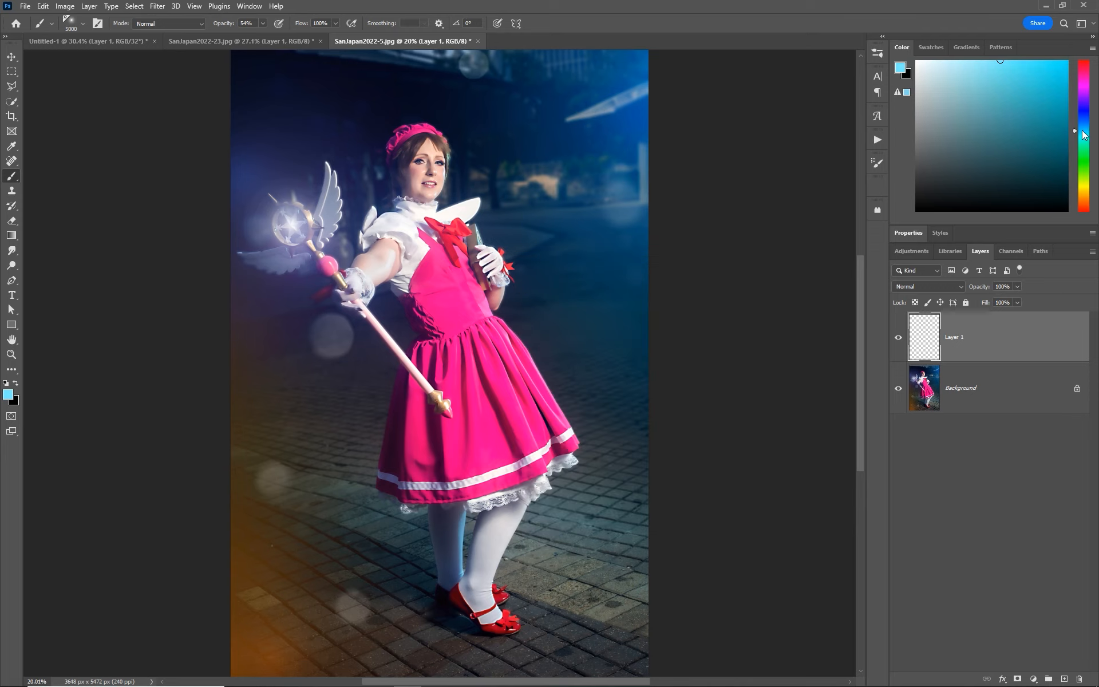
{"action": "left_click_drag", "start_coordinate": [1082, 131], "coordinate": [1082, 127]}
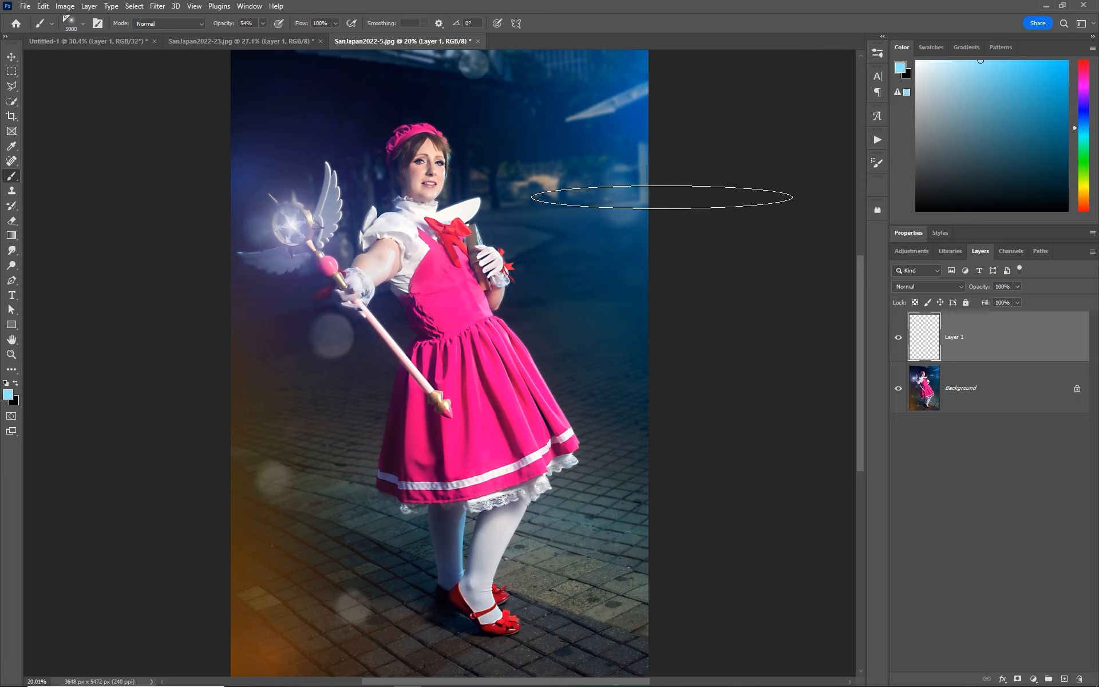
{"action": "left_click", "coordinate": [656, 174]}
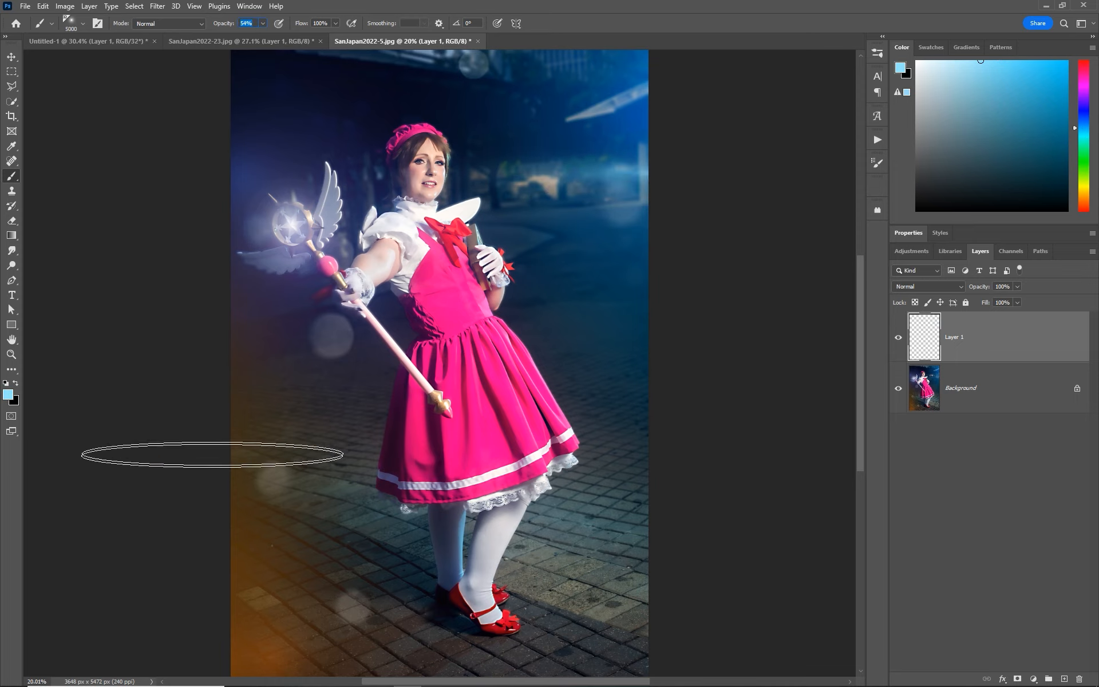
- In San Japan 2022-1131.DNG, pick a light purple and paint a soft 5000 px glow at the photo's upper right edge
{"action": "left_click_drag", "start_coordinate": [1079, 106], "coordinate": [1079, 96]}
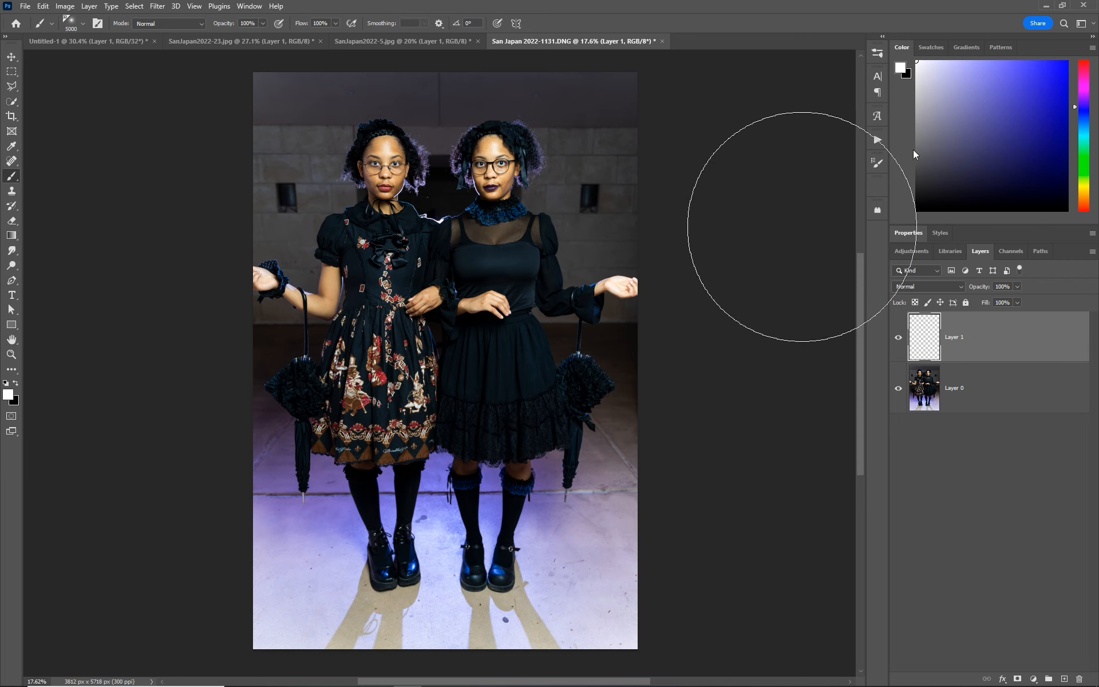
{"action": "left_click", "coordinate": [1017, 61]}
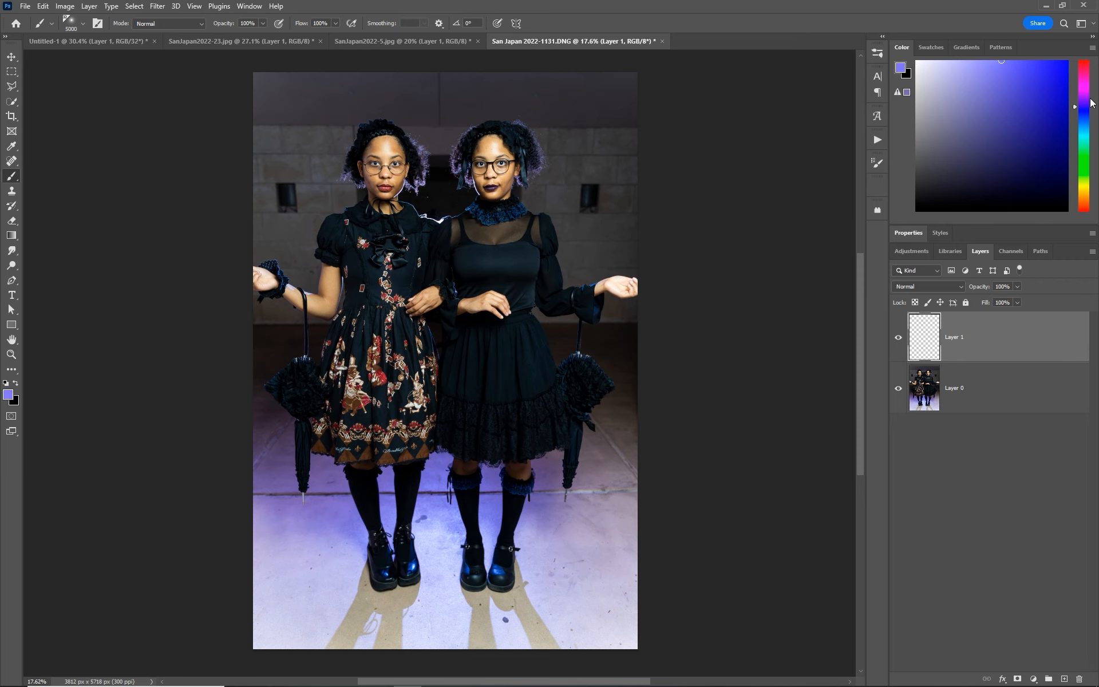
{"action": "left_click", "coordinate": [1086, 102]}
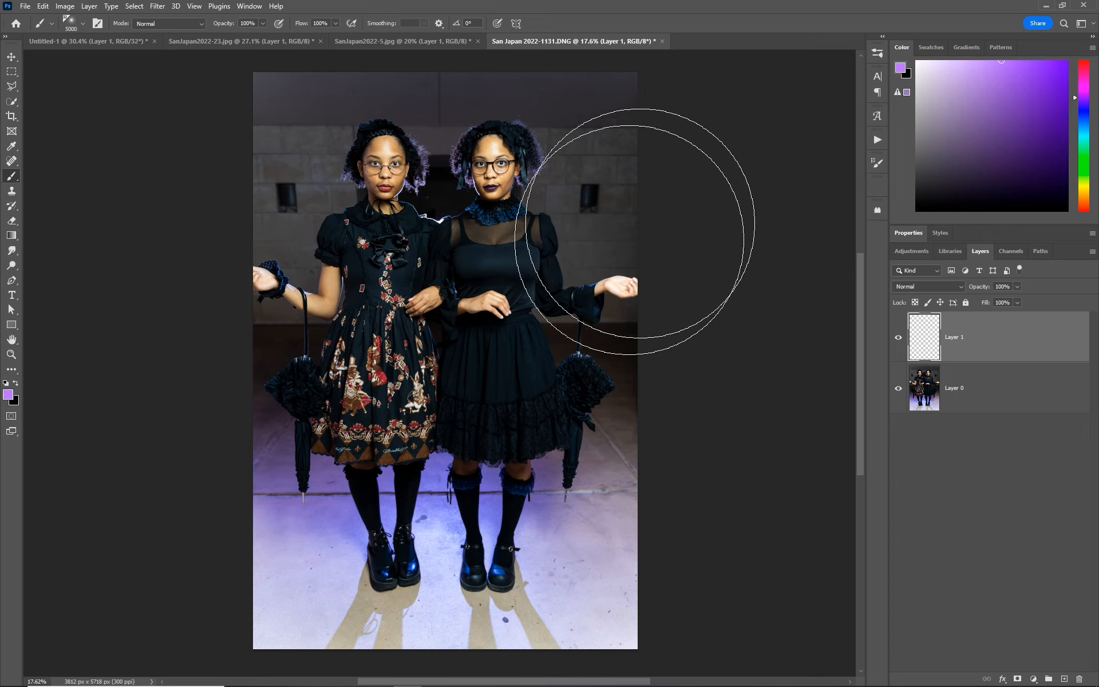
{"action": "left_click", "coordinate": [659, 186]}
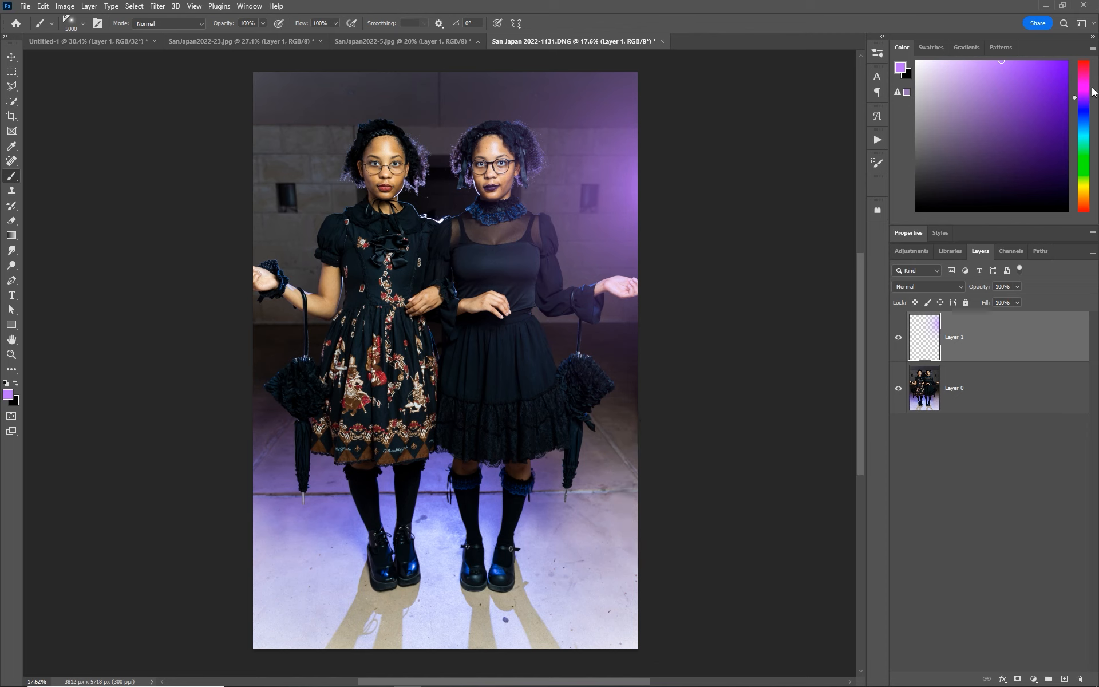
- Paint soft glows along the photo's edges: blue-violet at the lower right, bright blue at the upper left and light purple at the lower left
{"action": "left_click", "coordinate": [1084, 105]}
{"action": "left_click", "coordinate": [706, 375]}
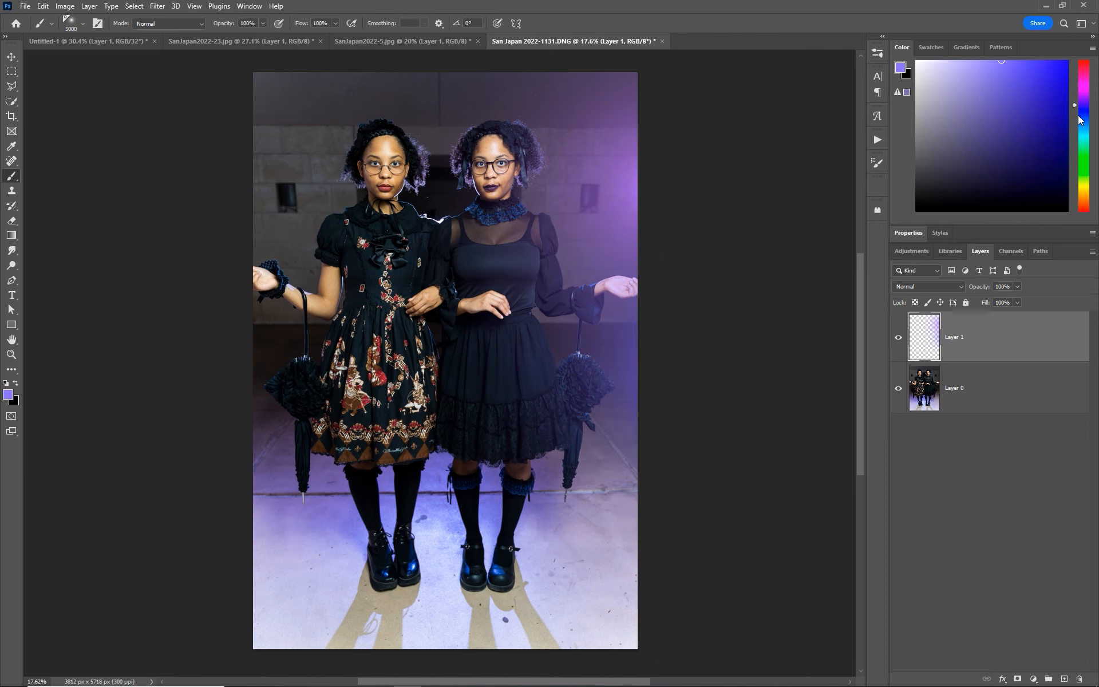
{"action": "left_click", "coordinate": [1088, 123]}
{"action": "left_click", "coordinate": [208, 184]}
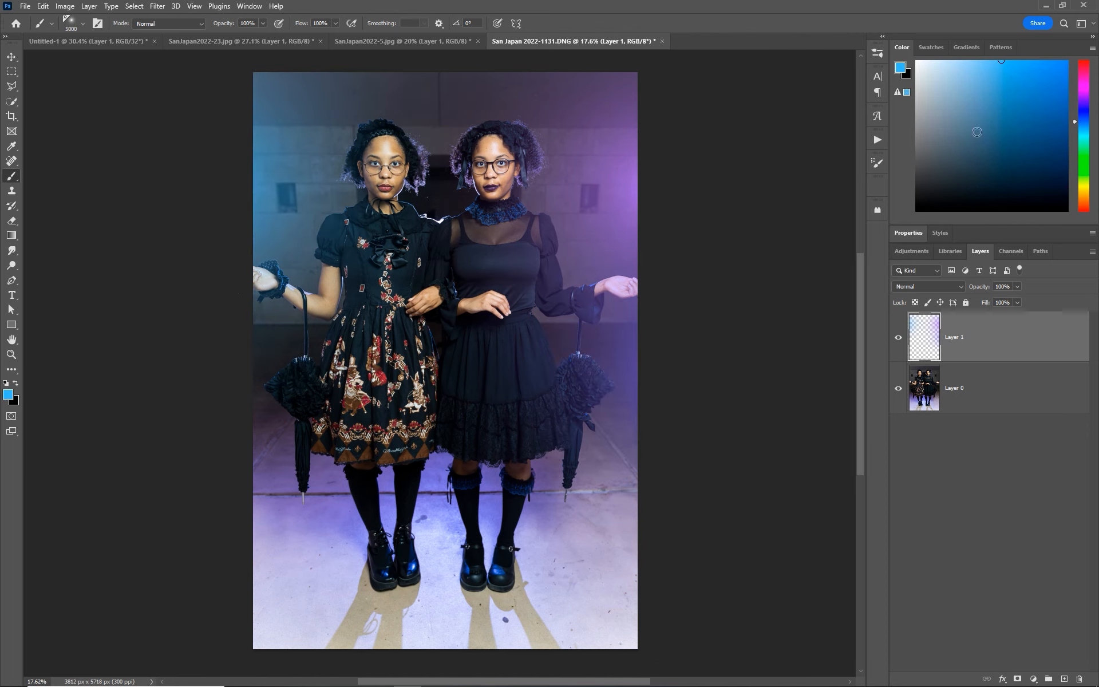
{"action": "left_click", "coordinate": [1081, 96]}
{"action": "left_click", "coordinate": [208, 465]}
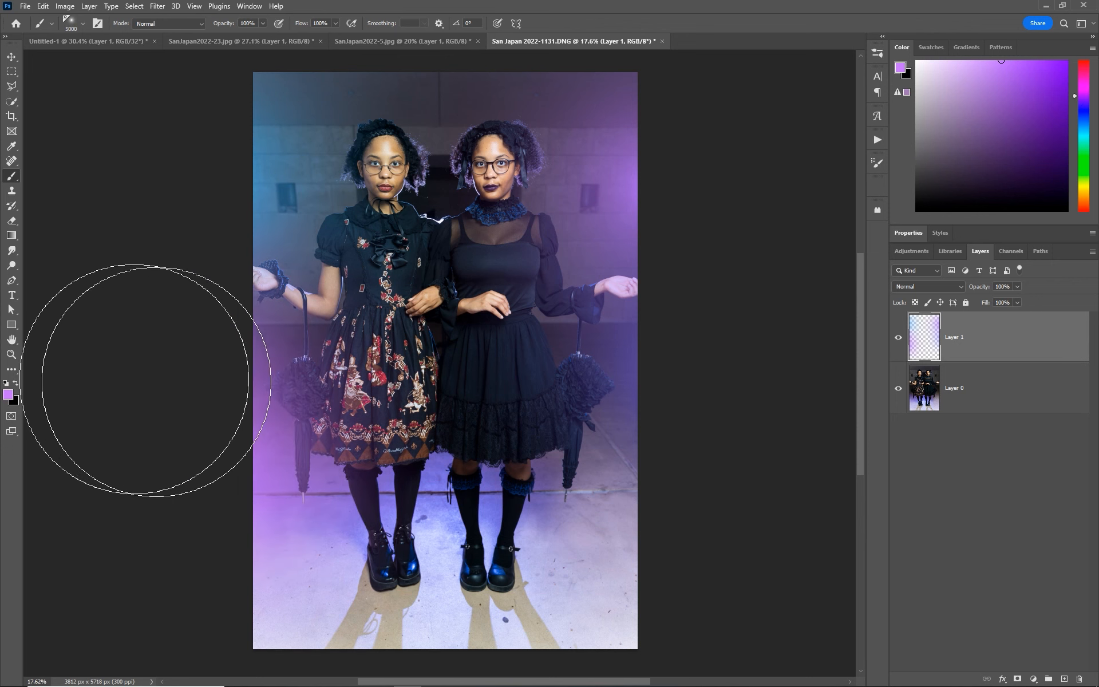
- Set the blend mode of the painted glow layer to Soft Light
{"action": "left_click", "coordinate": [928, 286]}
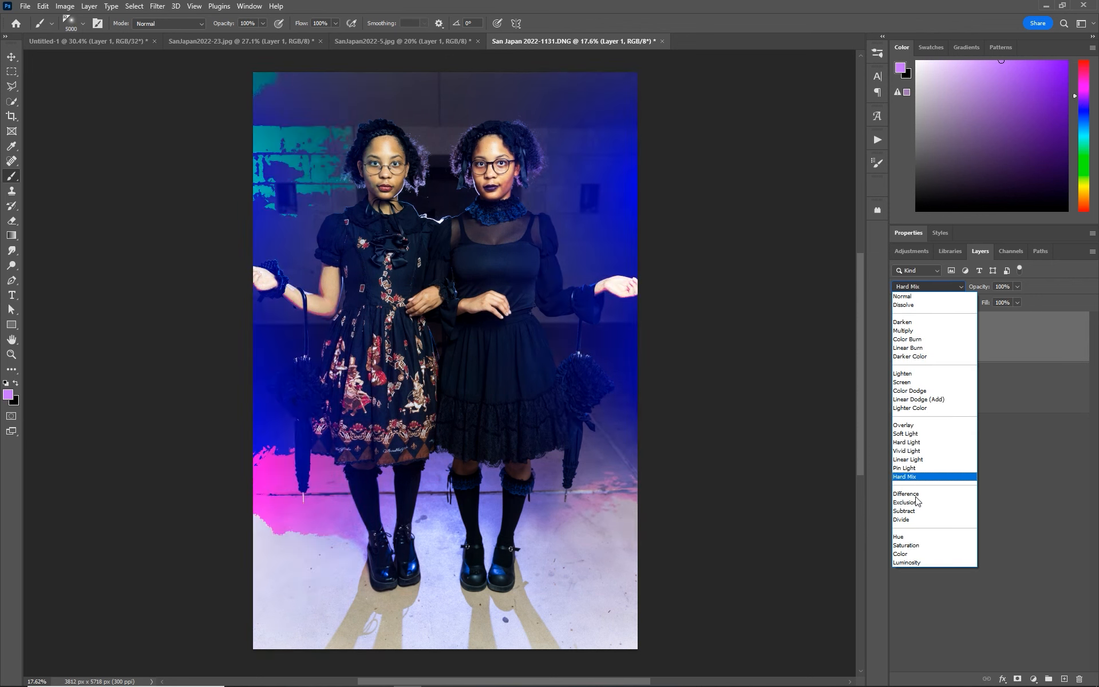
{"action": "left_click", "coordinate": [906, 433]}
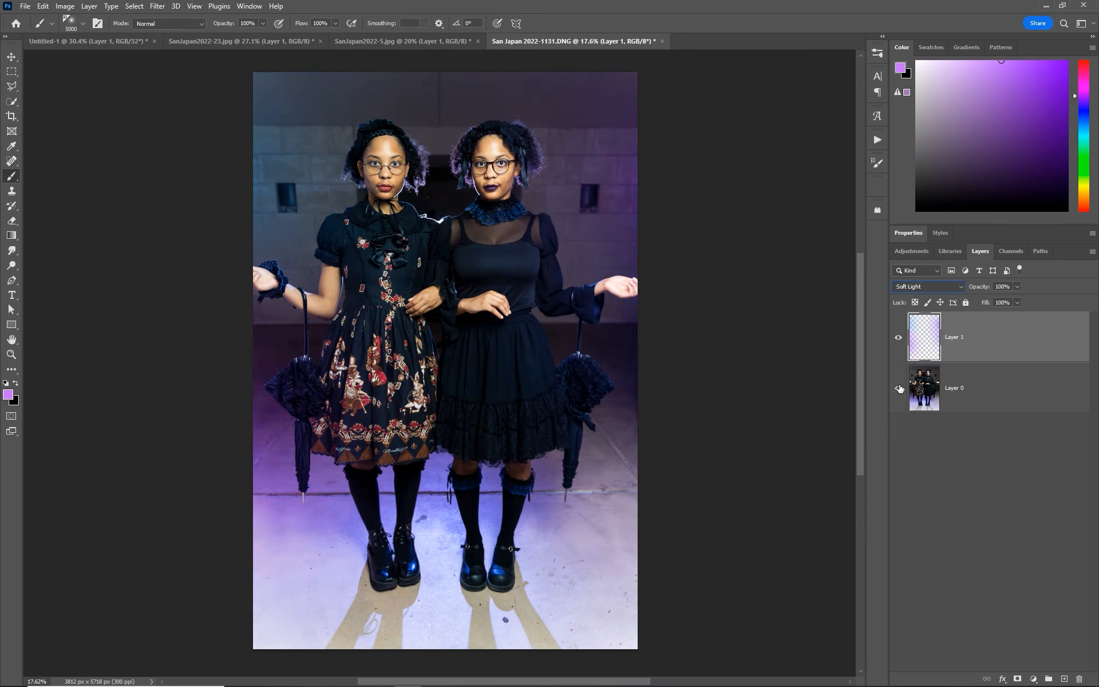
- On the Soft Light layer, paint more purple glow along the photo's right and left edges and add bright blue at the left edge
{"action": "left_click", "coordinate": [897, 339]}
{"action": "left_click_drag", "start_coordinate": [1082, 105], "coordinate": [1083, 95]}
{"action": "left_click", "coordinate": [626, 245]}
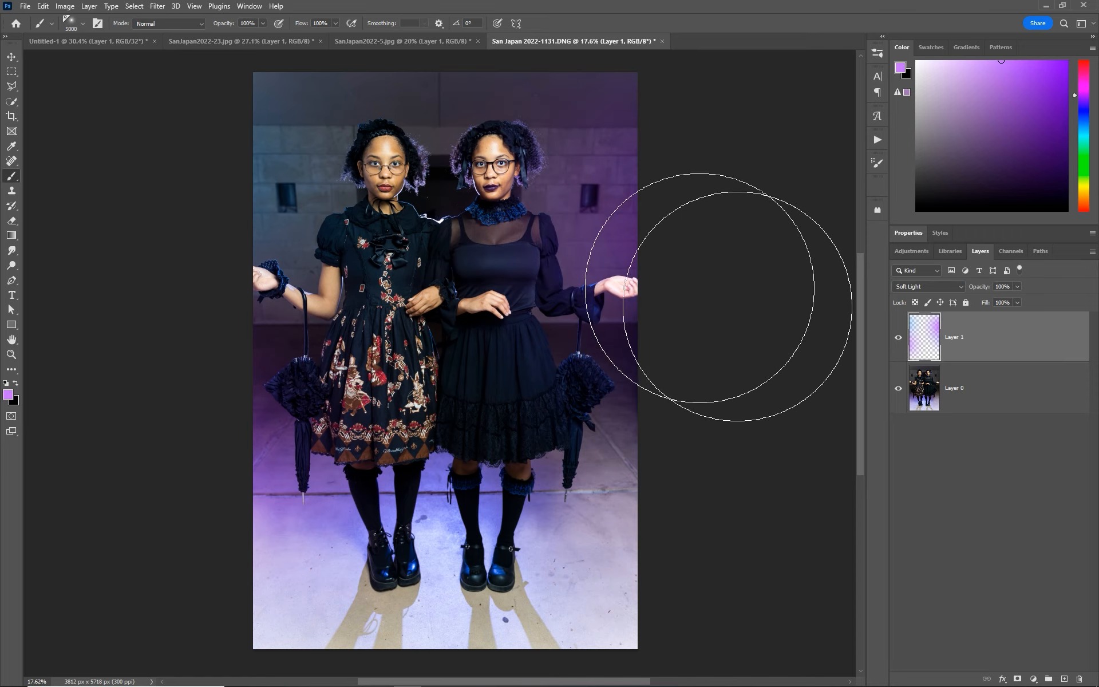
{"action": "left_click", "coordinate": [223, 229]}
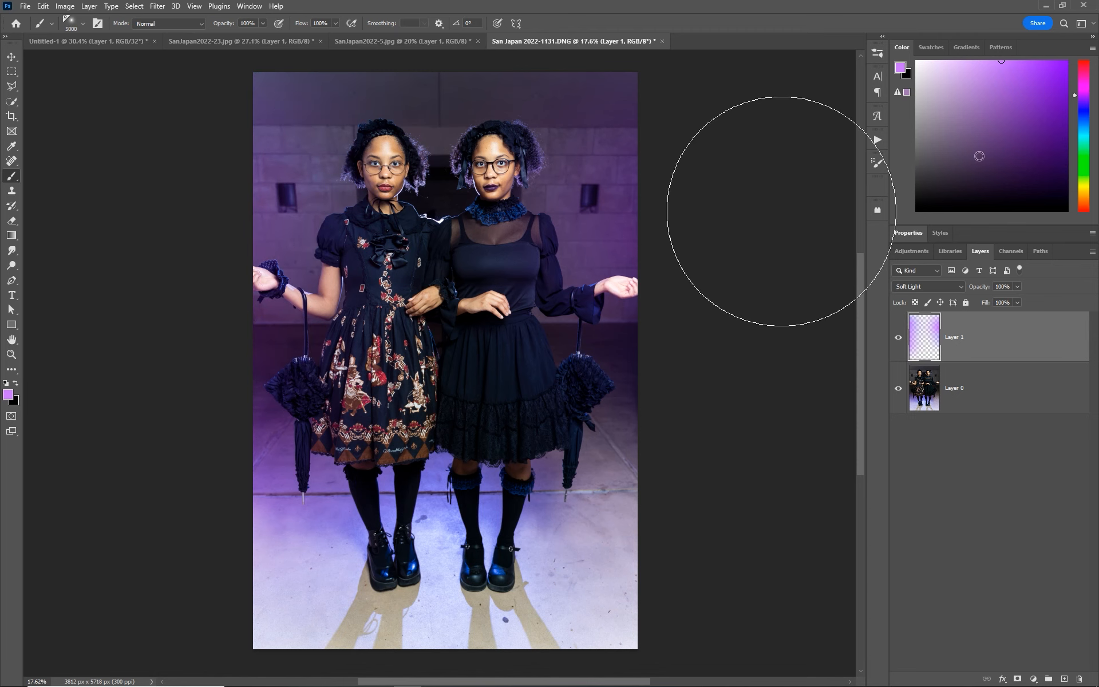
{"action": "left_click", "coordinate": [1084, 115]}
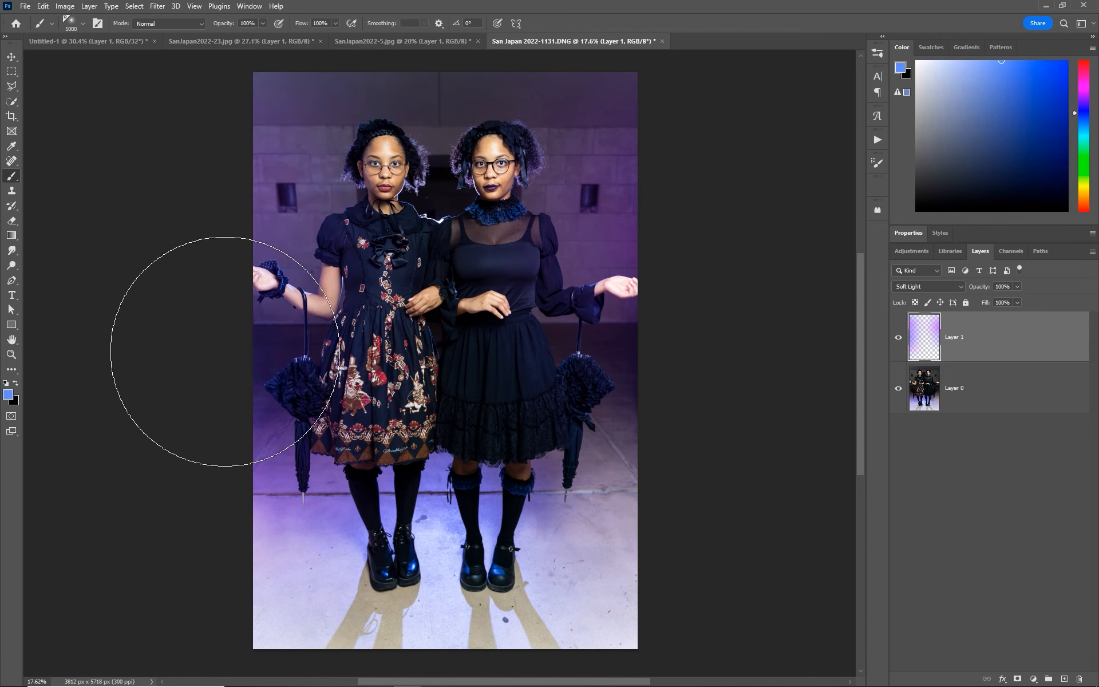
- Add a new layer above the Soft Light glow layer for glows around the two women's heads
{"action": "key", "text": "z"}
{"action": "mouse_move", "coordinate": [441, 161]}
{"action": "left_mouse_down"}
{"action": "mouse_move", "coordinate": [452, 160]}
{"action": "mouse_move", "coordinate": [465, 224]}
{"action": "left_mouse_up"}
{"action": "left_click", "coordinate": [1066, 679]}
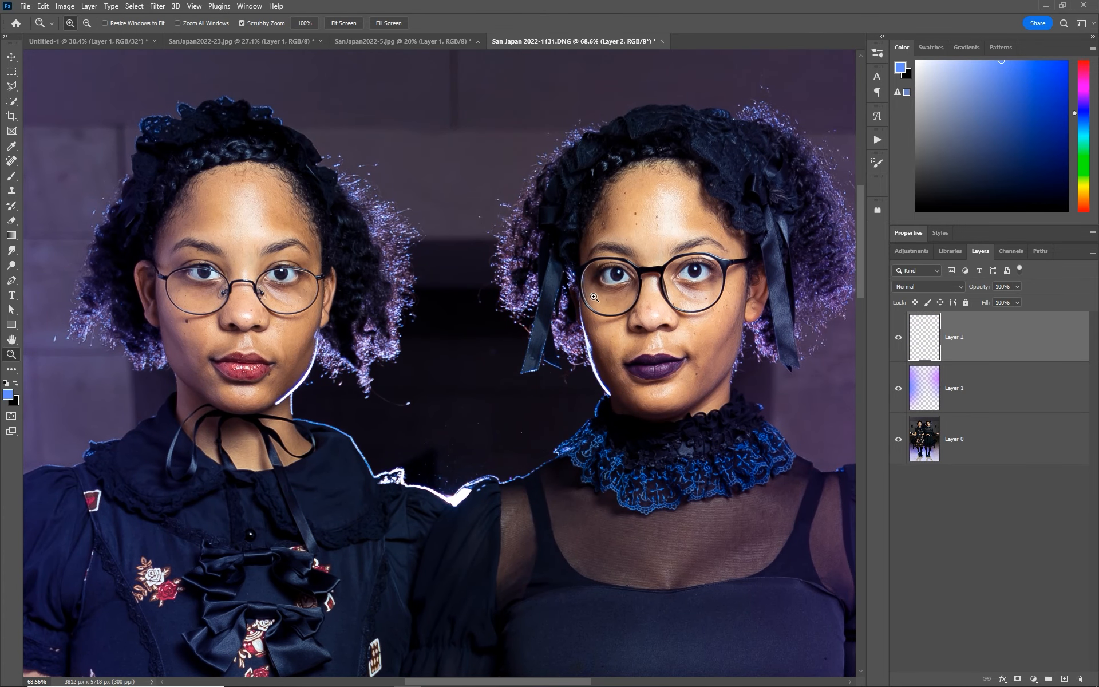
- Pick a pale pink-purple and, with a 600 px brush at 30% opacity, paint a glow down the right side of the left woman's hair
{"action": "key", "text": "b"}
{"action": "left_click_drag", "start_coordinate": [1083, 108], "coordinate": [1087, 93]}
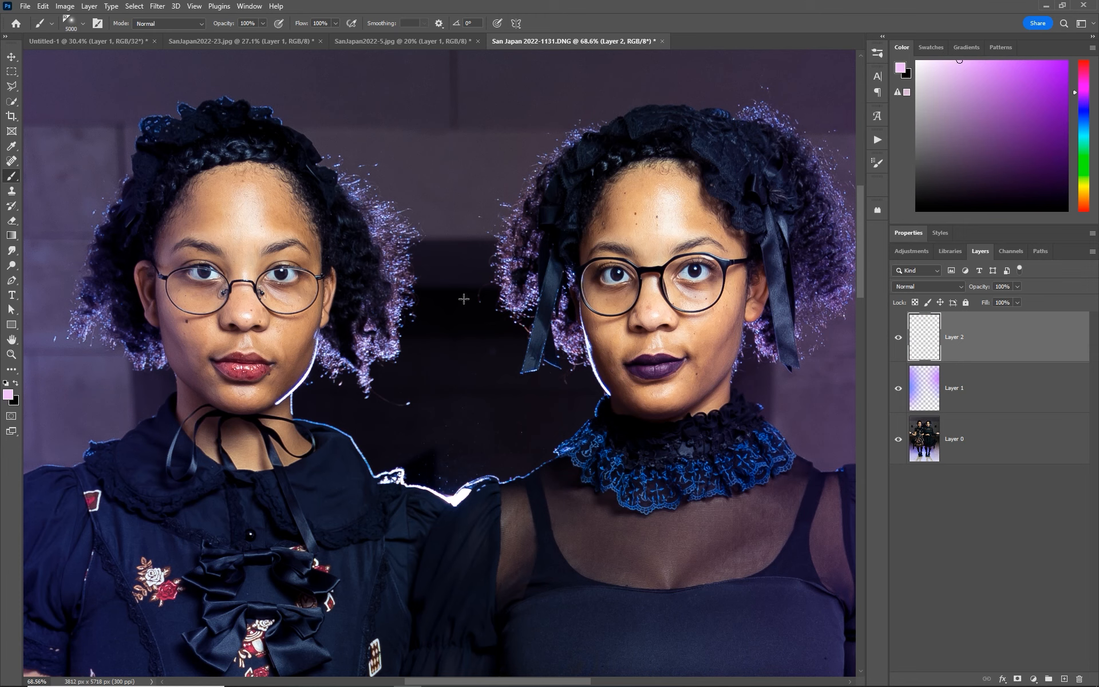
{"action": "key", "text": "bracketleft"}
{"action": "key", "text": "bracketleft"}
{"action": "key", "text": "bracketleft"}
{"action": "key", "text": "bracketleft"}
{"action": "key", "text": "bracketleft"}
{"action": "key", "text": "bracketleft"}
{"action": "key", "text": "bracketleft"}
{"action": "key", "text": "bracketleft"}
{"action": "key", "text": "bracketleft"}
{"action": "key", "text": "bracketleft"}
{"action": "key", "text": "bracketleft"}
{"action": "key", "text": "bracketleft"}
{"action": "key", "text": "bracketleft"}
{"action": "key", "text": "bracketleft"}
{"action": "key", "text": "bracketleft"}
{"action": "key", "text": "bracketleft"}
{"action": "key", "text": "bracketleft"}
{"action": "key", "text": "bracketleft"}
{"action": "key", "text": "bracketleft"}
{"action": "key", "text": "bracketleft"}
{"action": "key", "text": "bracketleft"}
{"action": "key", "text": "3"}
{"action": "left_click", "coordinate": [383, 362]}
{"action": "left_click", "coordinate": [396, 313]}
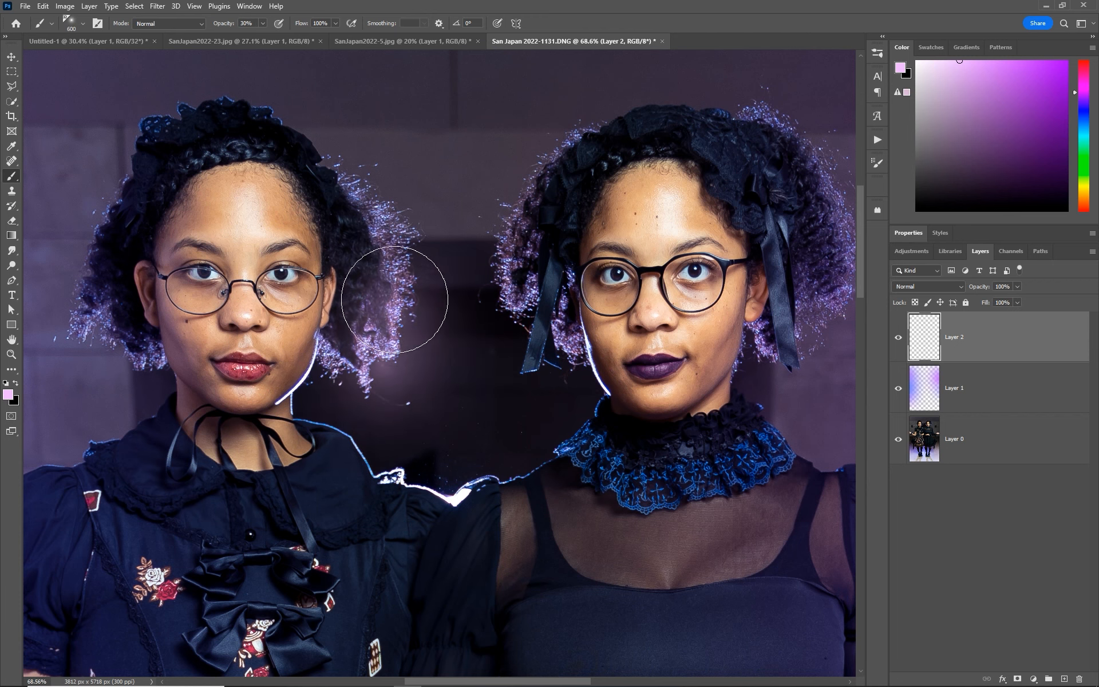
{"action": "left_click", "coordinate": [397, 279]}
{"action": "left_click", "coordinate": [383, 229]}
- Paint soft pale purple glows around the right woman's hair and over the lower hair of the left woman
{"action": "left_click", "coordinate": [522, 285]}
{"action": "left_click", "coordinate": [553, 346]}
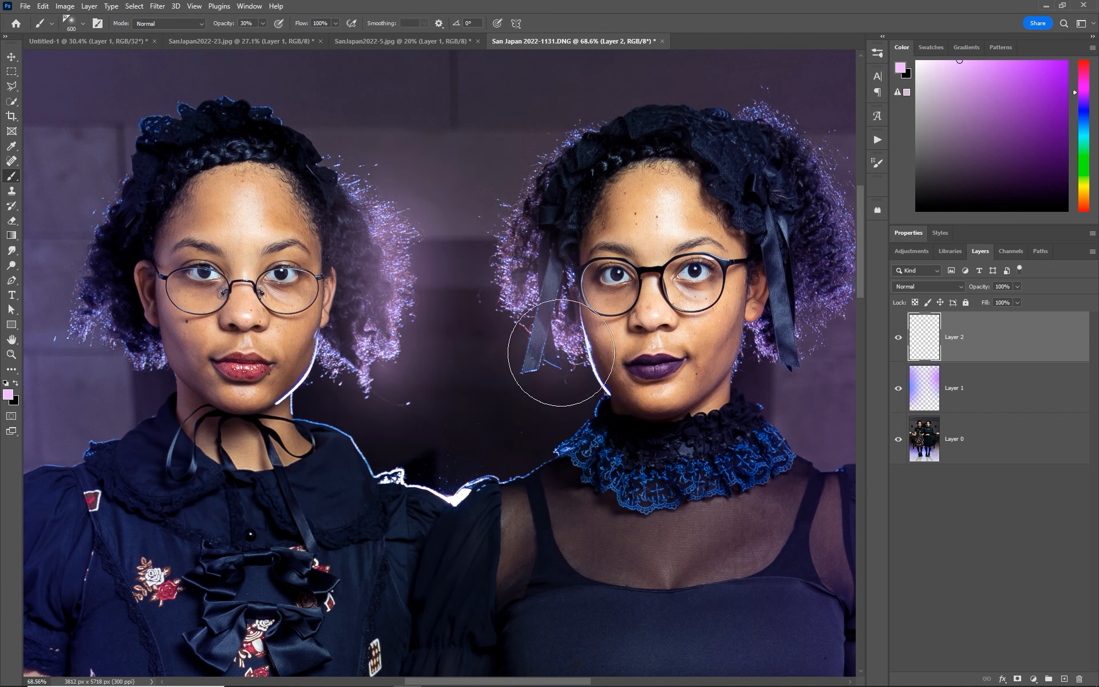
{"action": "left_click", "coordinate": [565, 363]}
{"action": "left_click", "coordinate": [757, 349]}
{"action": "left_click", "coordinate": [332, 366]}
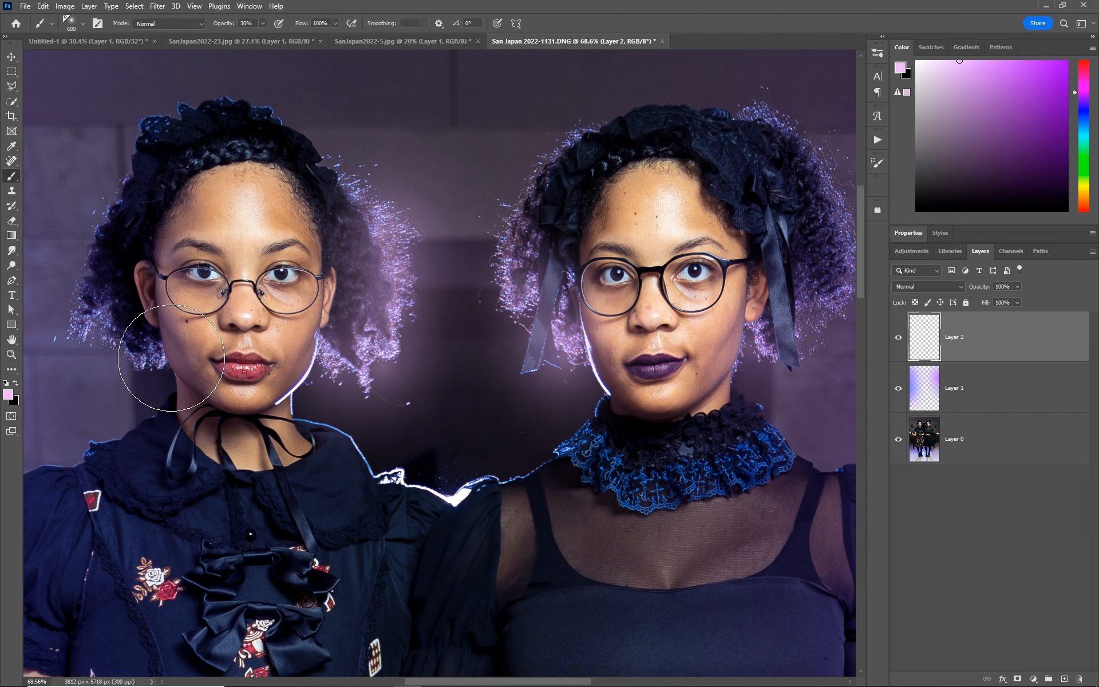
{"action": "left_click", "coordinate": [137, 354]}
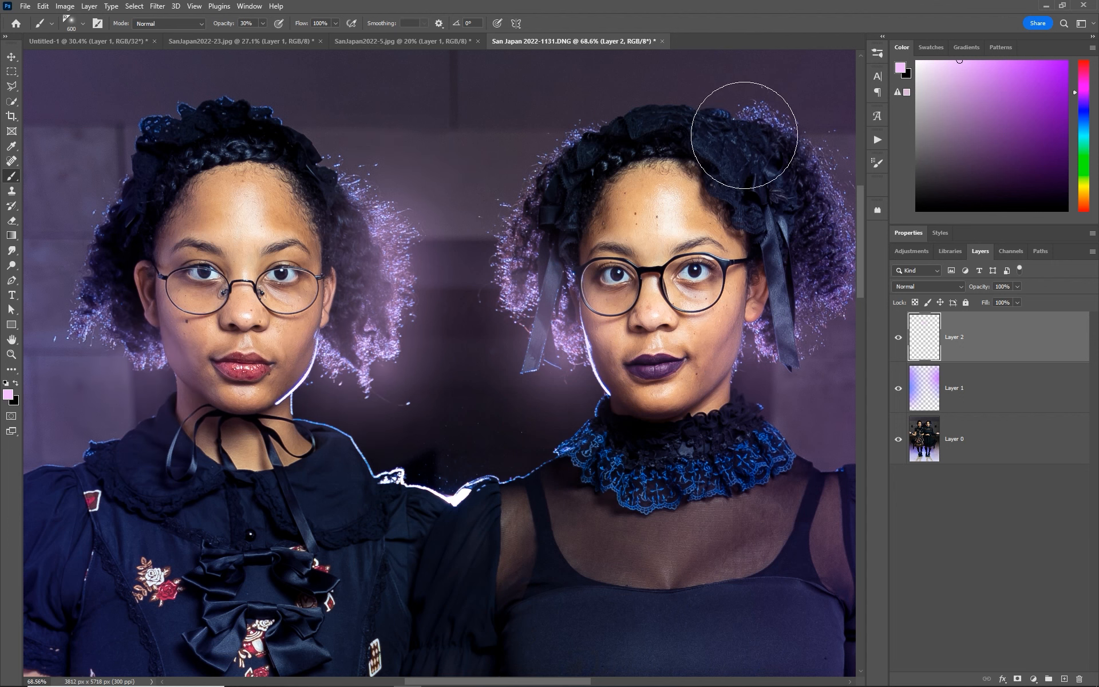
{"action": "left_click", "coordinate": [778, 149]}
{"action": "left_click", "coordinate": [830, 290]}
{"action": "left_click", "coordinate": [524, 268]}
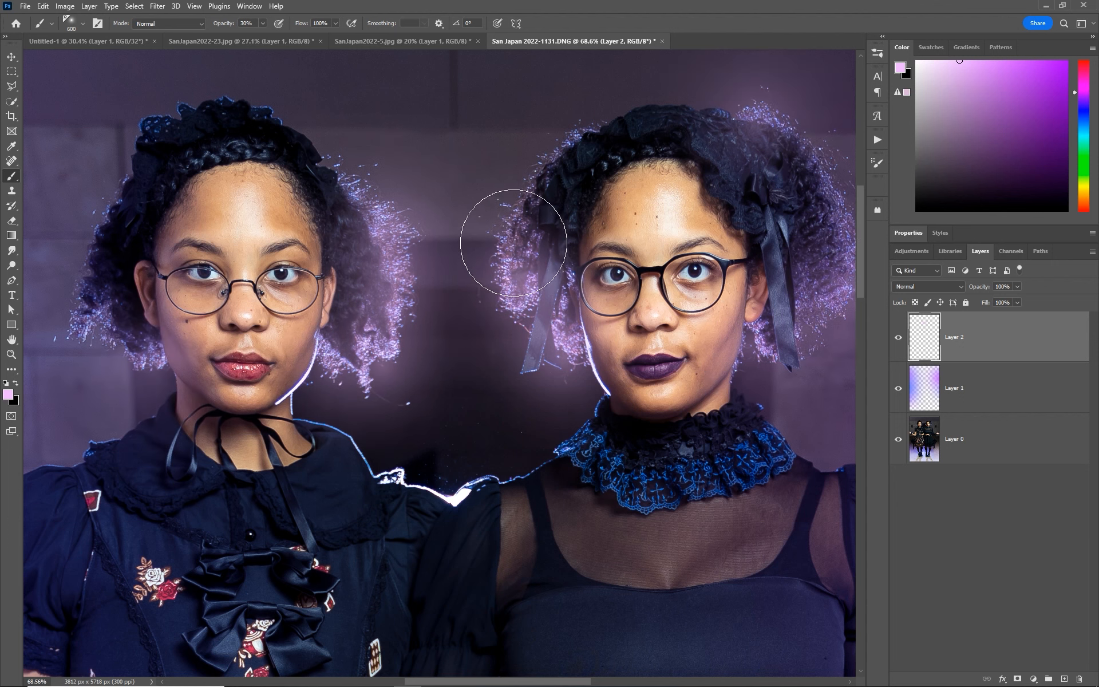
{"action": "left_click", "coordinate": [516, 235]}
- Paint a soft pale purple glow along the bright rim light where the two women's shoulders meet
{"action": "left_click", "coordinate": [446, 493]}
{"action": "left_click", "coordinate": [406, 485]}
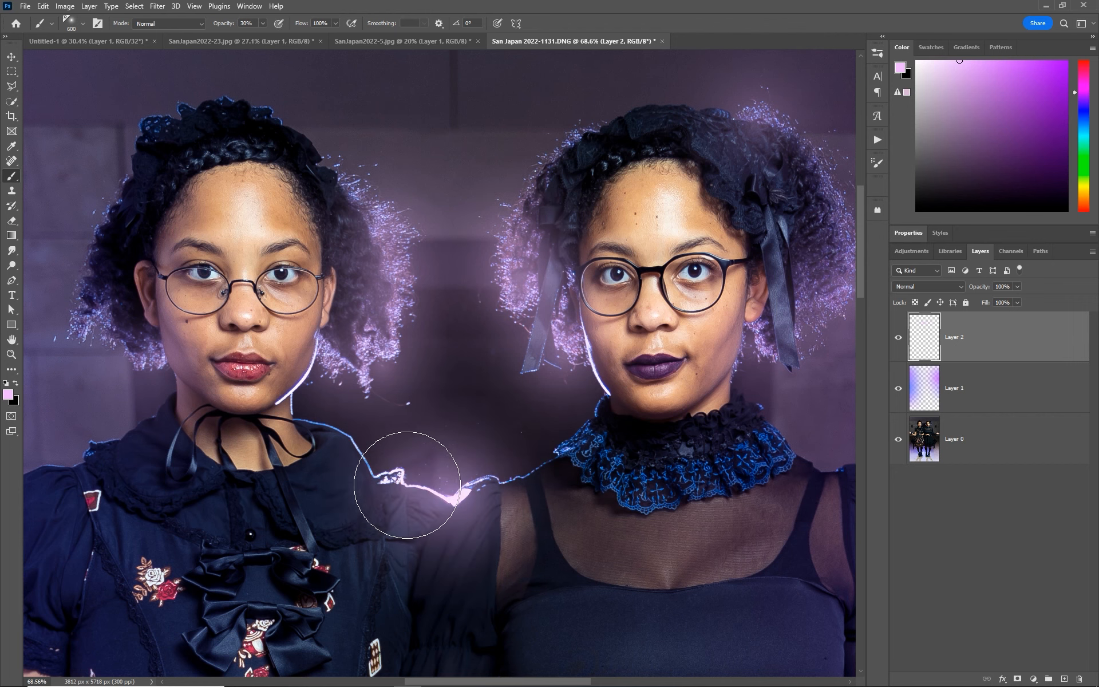
{"action": "left_click", "coordinate": [364, 471]}
{"action": "left_click", "coordinate": [518, 475]}
- Switch to a light blue-violet and paint soft highlights over the reflections on both women's shoes
{"action": "left_click_drag", "start_coordinate": [404, 547], "coordinate": [669, 308]}
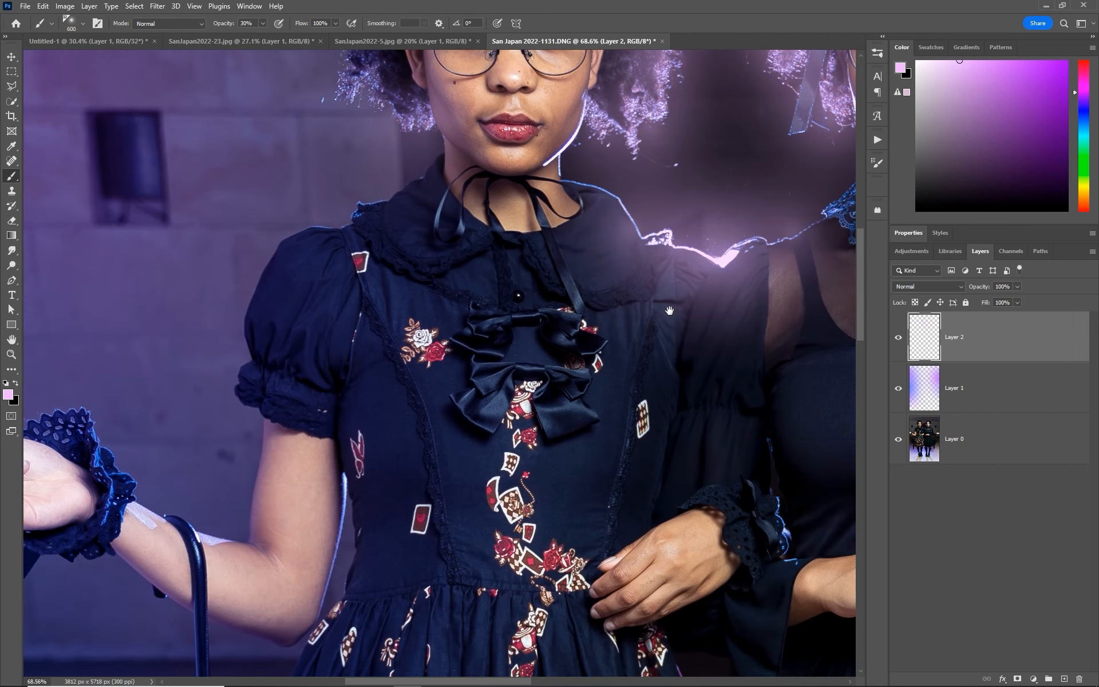
{"action": "left_click_drag", "start_coordinate": [638, 353], "coordinate": [218, 236]}
{"action": "left_click_drag", "start_coordinate": [675, 474], "coordinate": [319, 314]}
{"action": "key", "text": "x"}
{"action": "scroll", "coordinate": [319, 314], "scroll_direction": "down", "scroll_amount": 3}
{"action": "left_click_drag", "start_coordinate": [258, 601], "coordinate": [543, 229]}
{"action": "left_click", "coordinate": [478, 538], "text": "alt"}
{"action": "left_click_drag", "start_coordinate": [1077, 100], "coordinate": [1077, 113]}
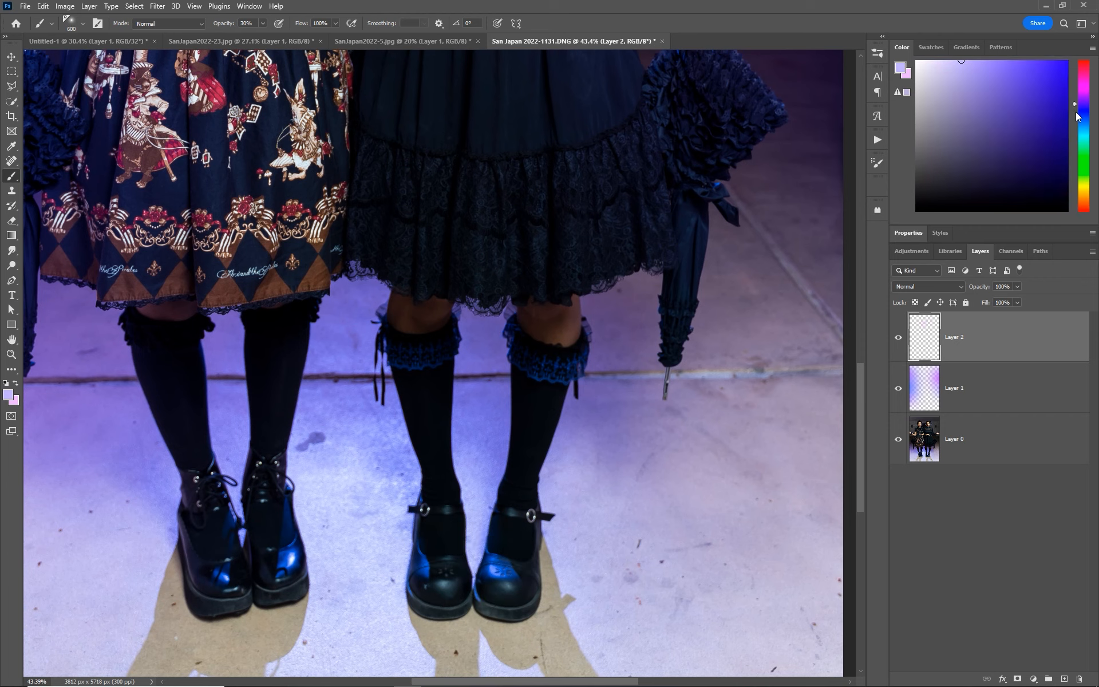
{"action": "left_click", "coordinate": [486, 570]}
{"action": "left_click", "coordinate": [437, 564]}
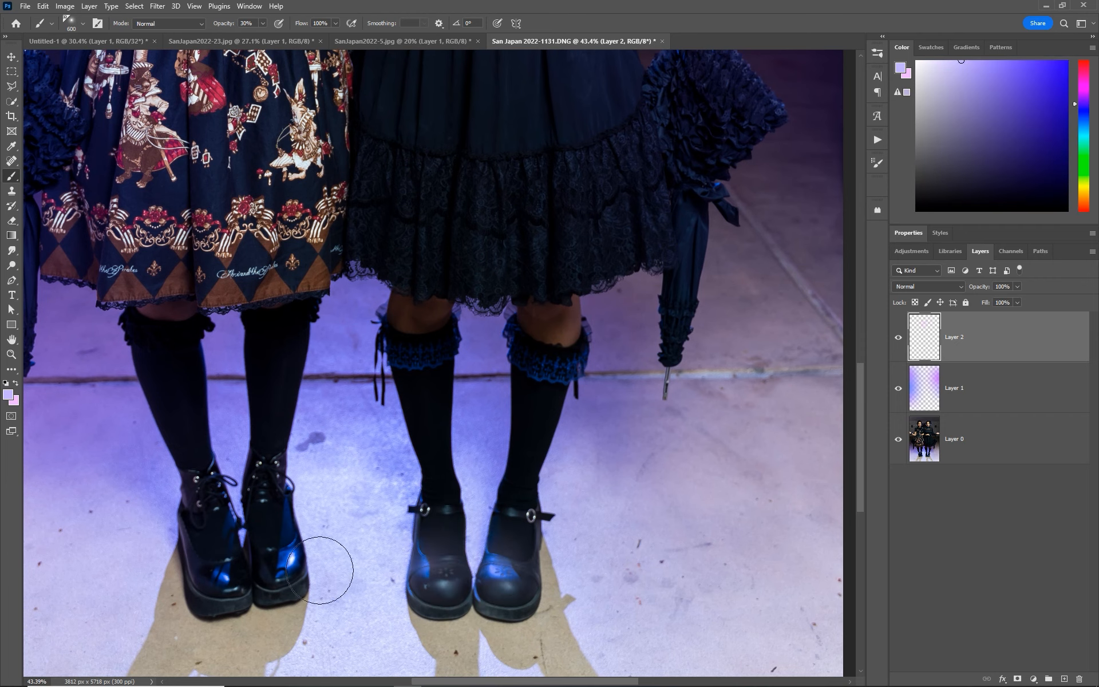
{"action": "left_click", "coordinate": [283, 561]}
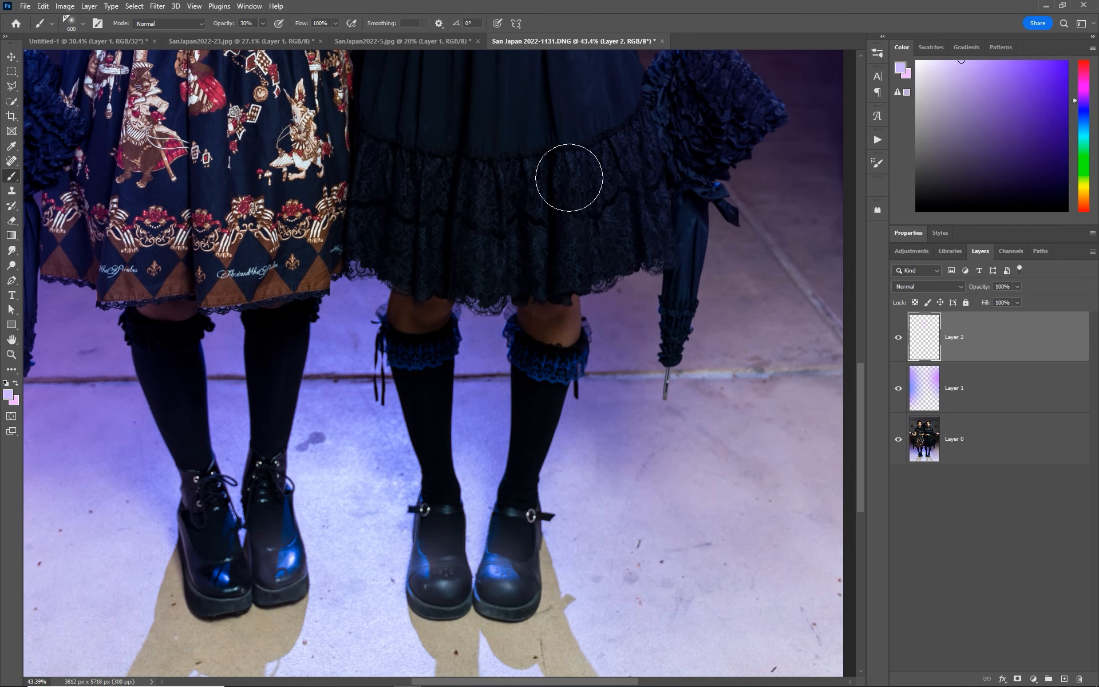
- Pick a light purple, enlarge the brush to 1900 px and paint a soft glow between the two women's legs
{"action": "left_click_drag", "start_coordinate": [222, 188], "coordinate": [411, 315]}
{"action": "key", "text": "z"}
{"action": "left_click_drag", "start_coordinate": [458, 376], "coordinate": [355, 376]}
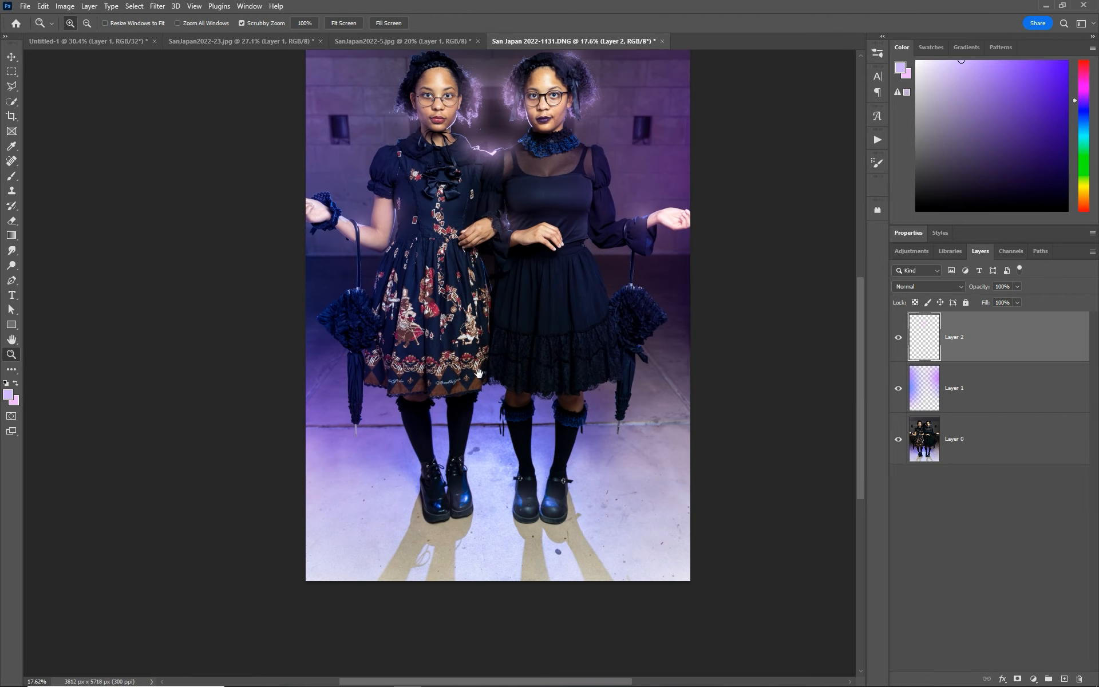
{"action": "left_click", "coordinate": [1080, 97]}
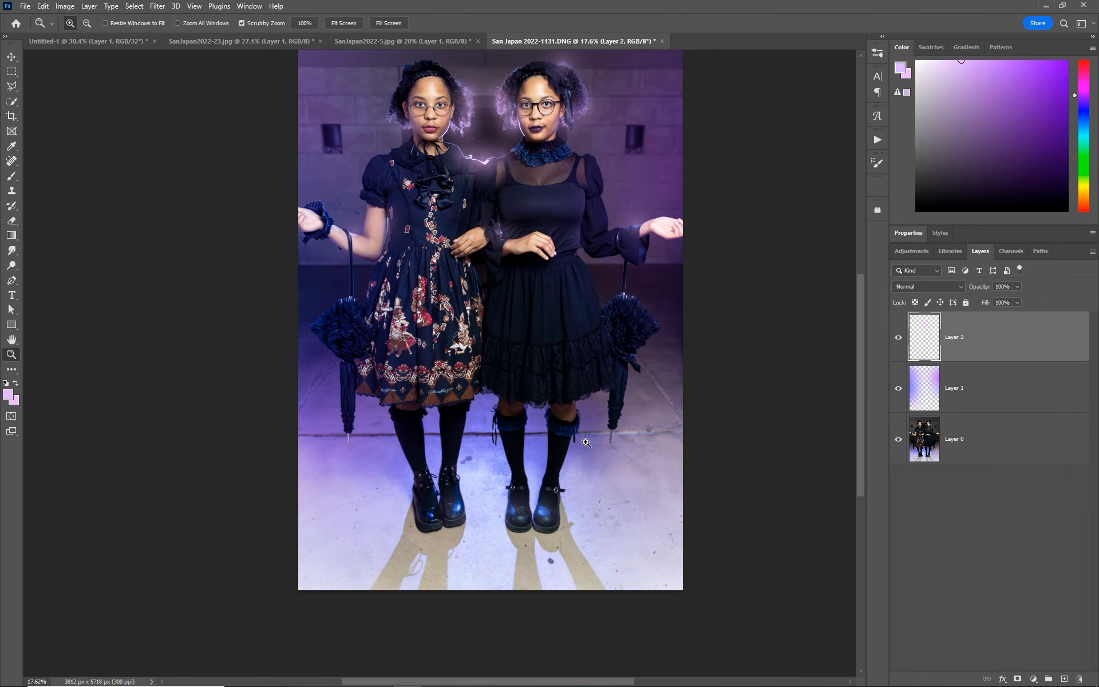
{"action": "key", "text": "b"}
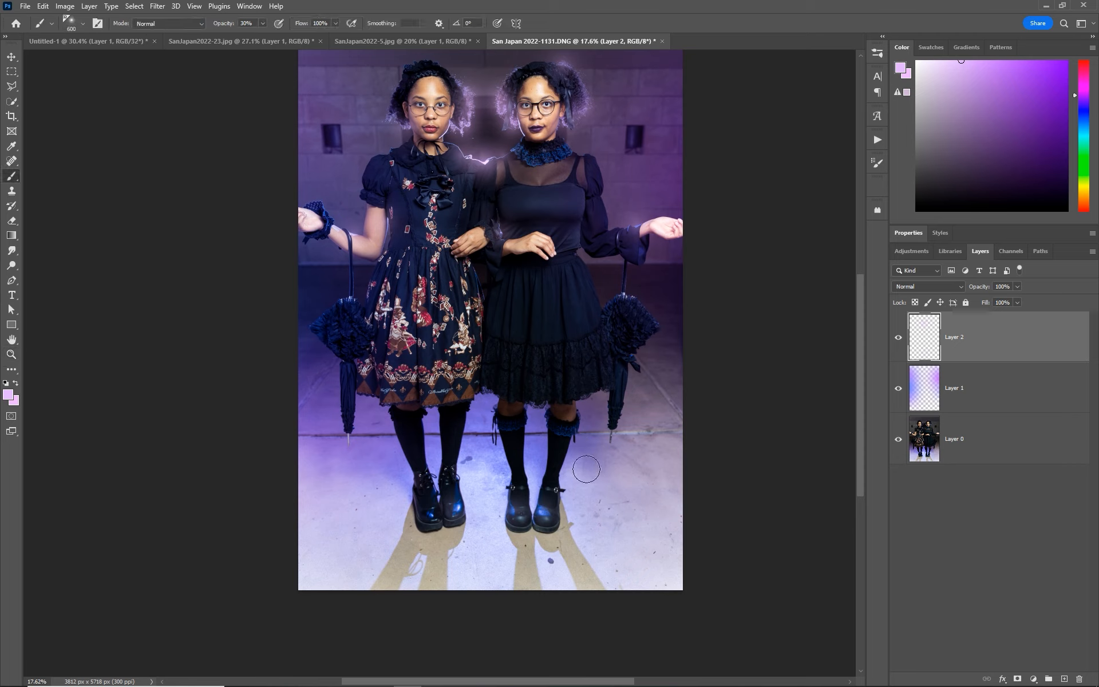
{"action": "key", "text": "bracketright"}
{"action": "key", "text": "bracketright"}
{"action": "key", "text": "bracketright"}
{"action": "key", "text": "bracketright"}
{"action": "key", "text": "bracketright"}
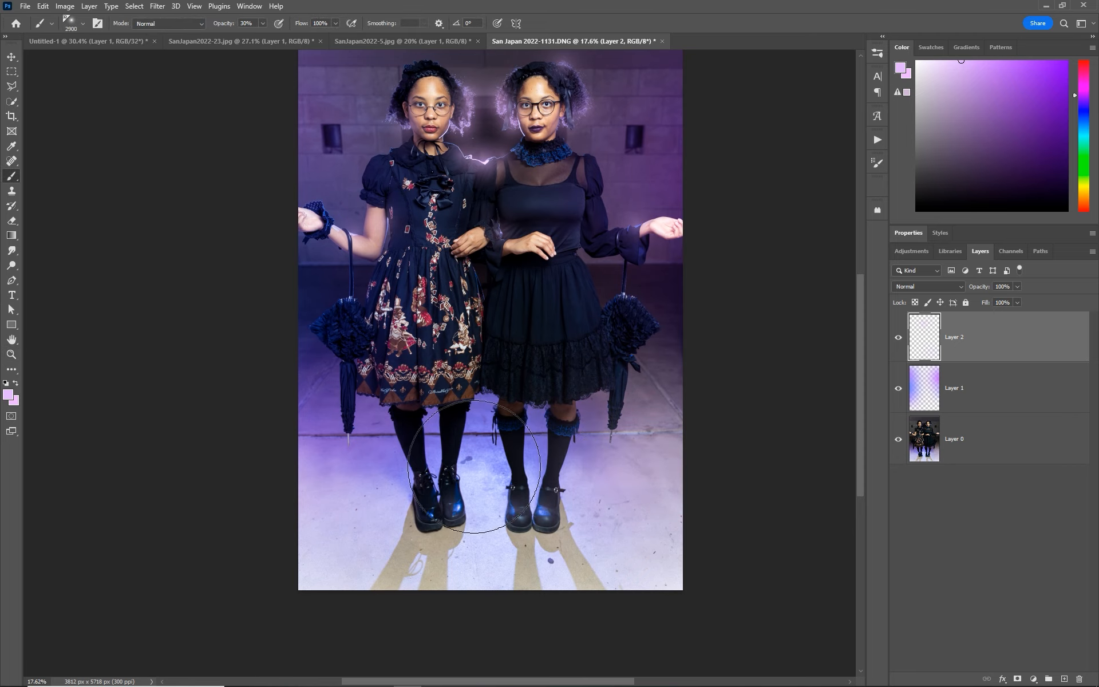
{"action": "key", "text": "bracketleft"}
{"action": "key", "text": "bracketleft"}
{"action": "left_click", "coordinate": [475, 461]}
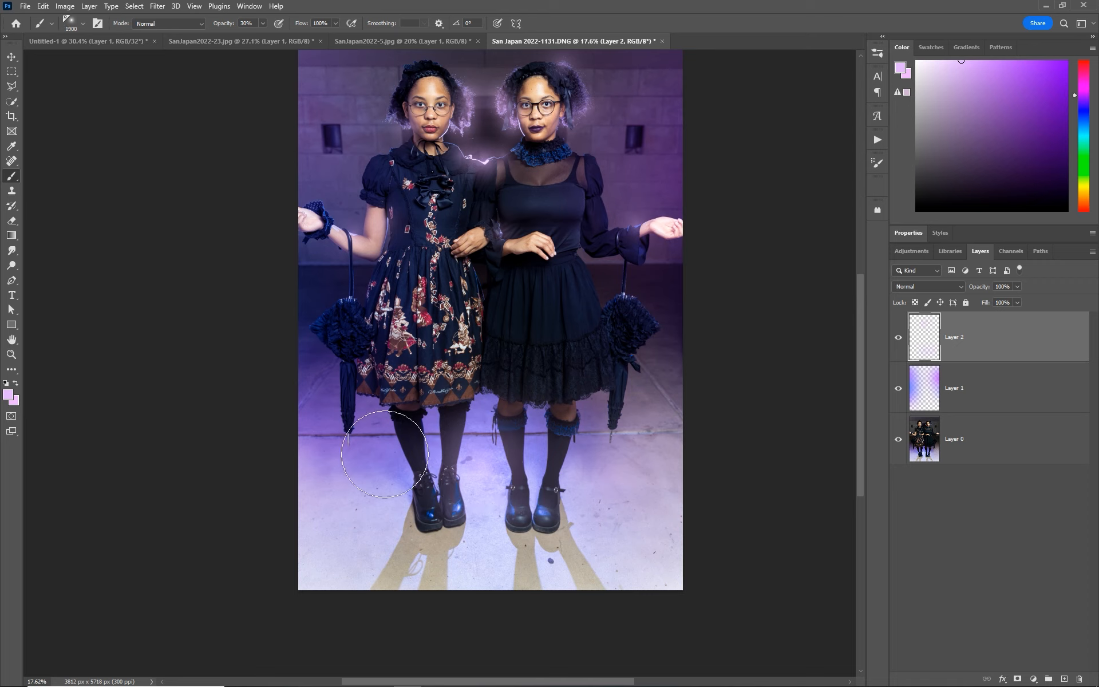
- With an 1800 px brush, paint light purple haze over the floor and umbrella beside the left woman's legs
{"action": "key", "text": "bracketleft"}
{"action": "left_click", "coordinate": [378, 474]}
{"action": "left_click", "coordinate": [368, 422]}
{"action": "left_click", "coordinate": [341, 403]}
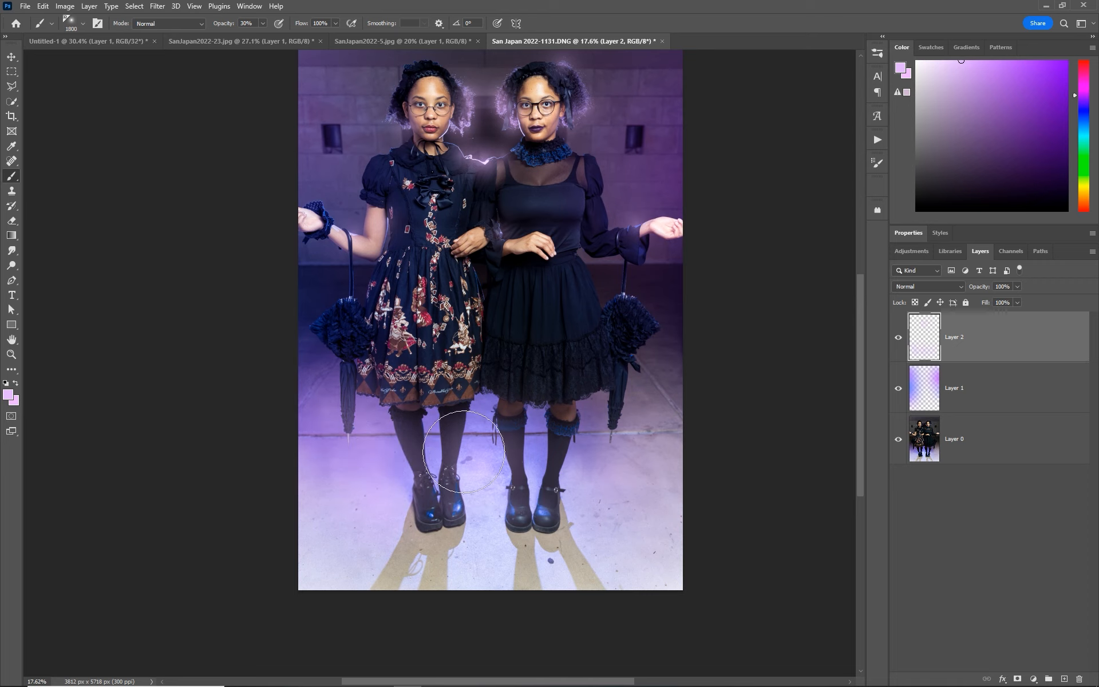
- With a 1400 px brush, paint light purple haze over the skirt hems, the right woman's legs, her umbrella and her outstretched hand
{"action": "key", "text": "bracketleft"}
{"action": "key", "text": "bracketleft"}
{"action": "left_click", "coordinate": [481, 406]}
{"action": "left_click", "coordinate": [531, 439]}
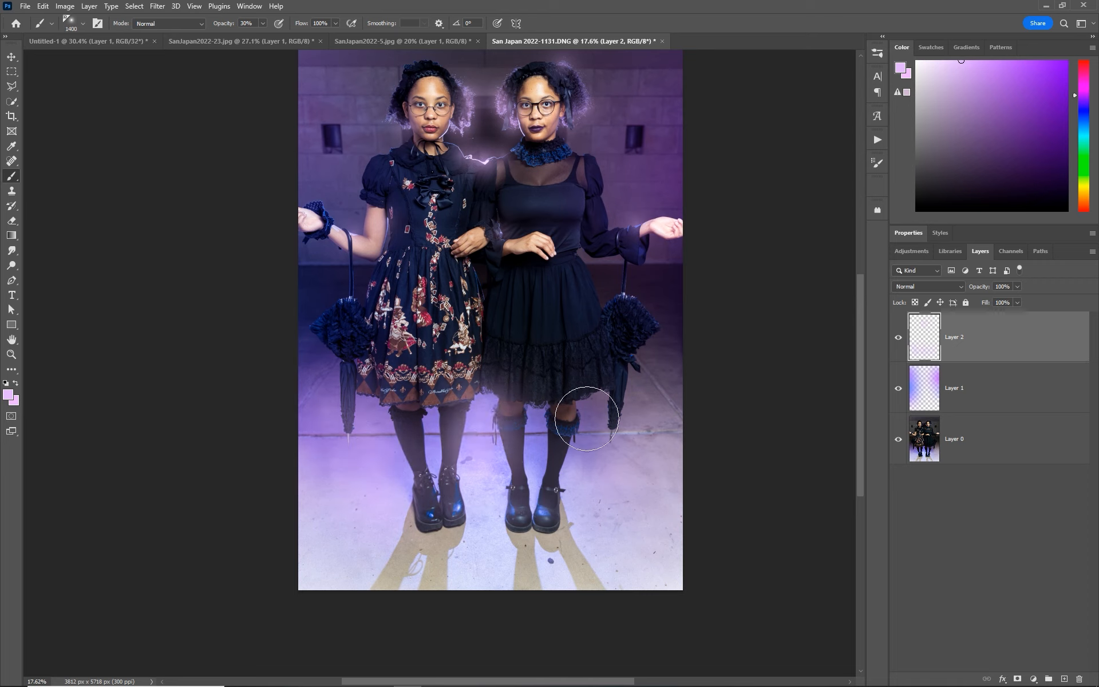
{"action": "left_click", "coordinate": [587, 418]}
{"action": "left_click", "coordinate": [648, 378]}
{"action": "left_click", "coordinate": [360, 298]}
{"action": "key", "text": "ctrl+z"}
{"action": "left_click", "coordinate": [654, 251]}
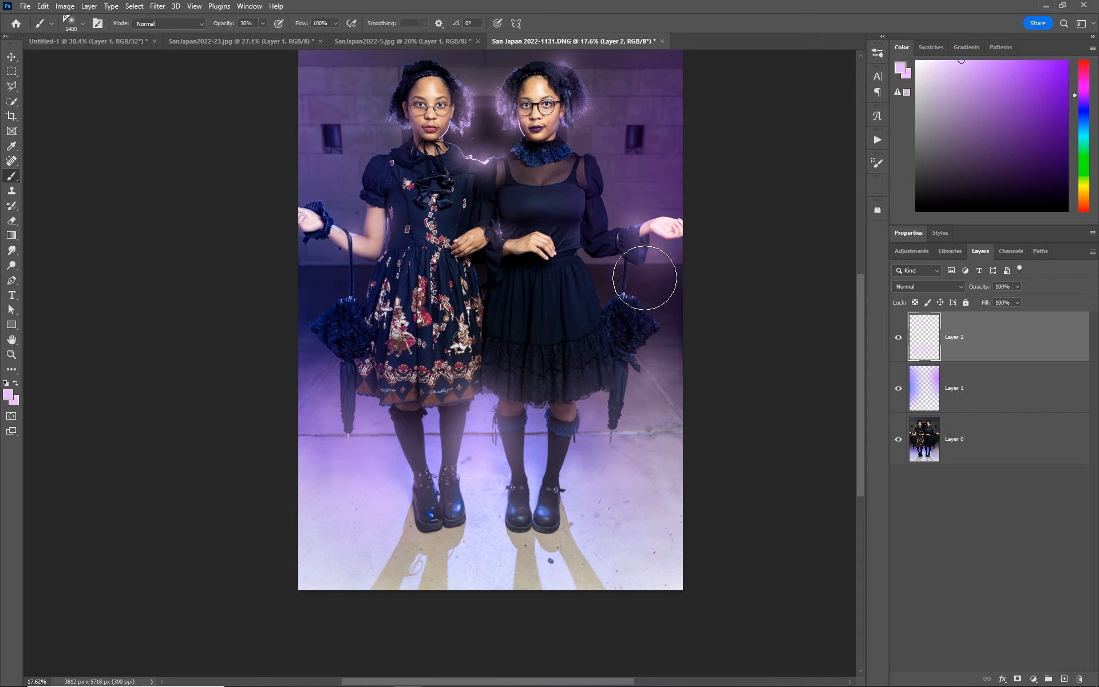
- Lower the brush opacity to 20% and paint faint glows between the women's necks and beside each woman's hair
{"action": "key", "text": "2"}
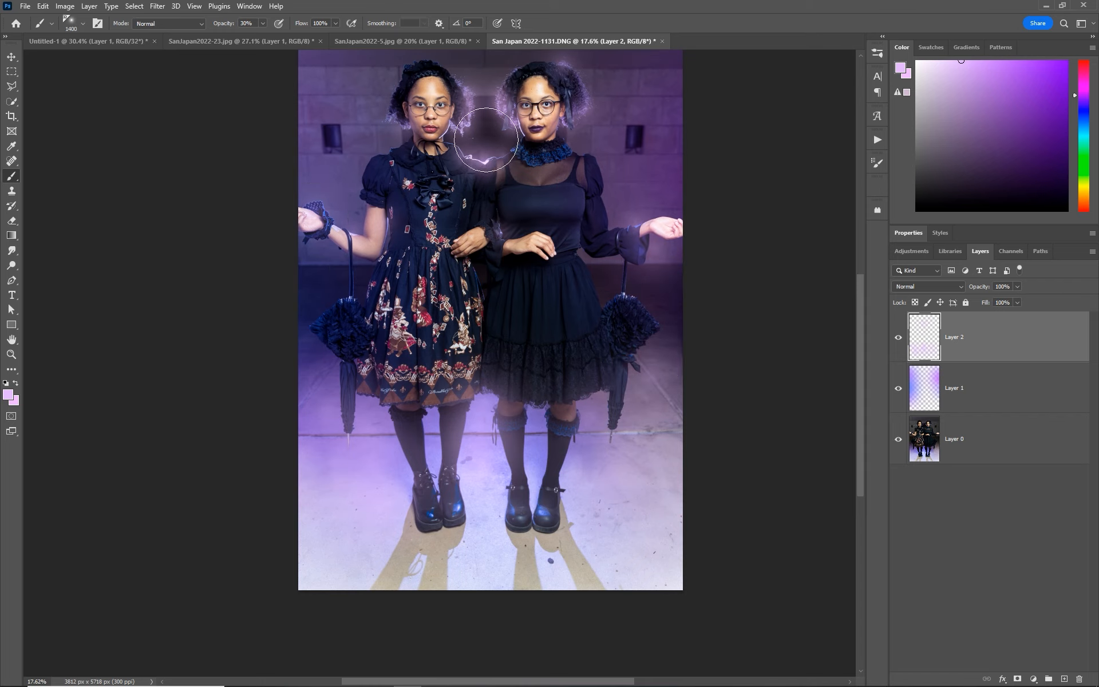
{"action": "left_click", "coordinate": [517, 146]}
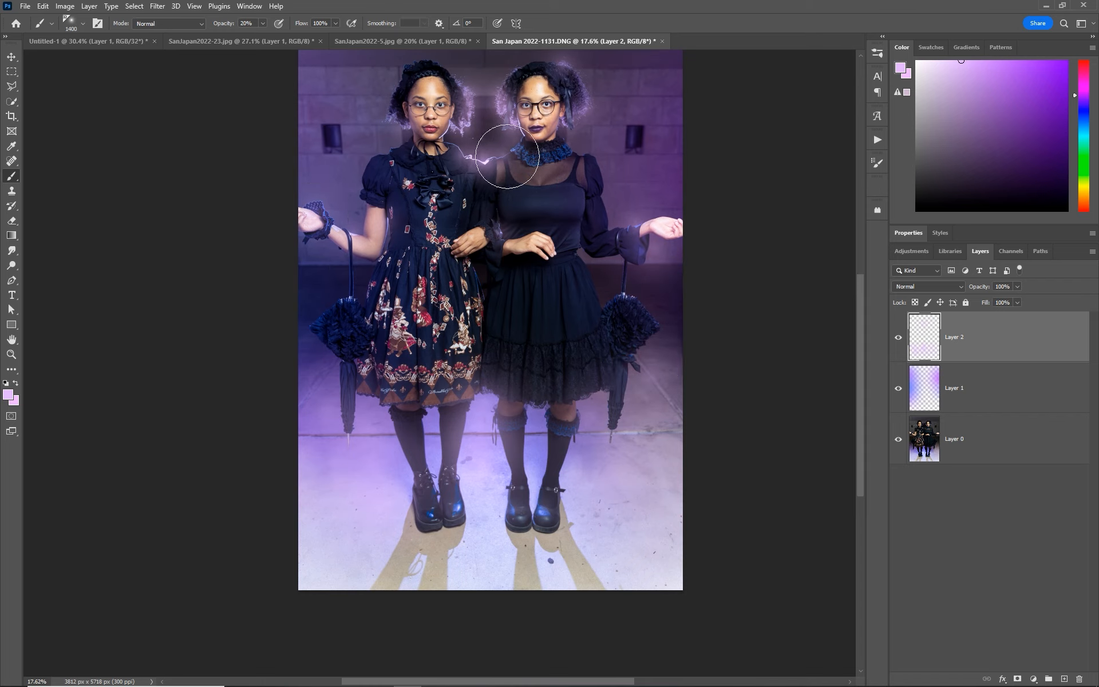
{"action": "left_click", "coordinate": [386, 118]}
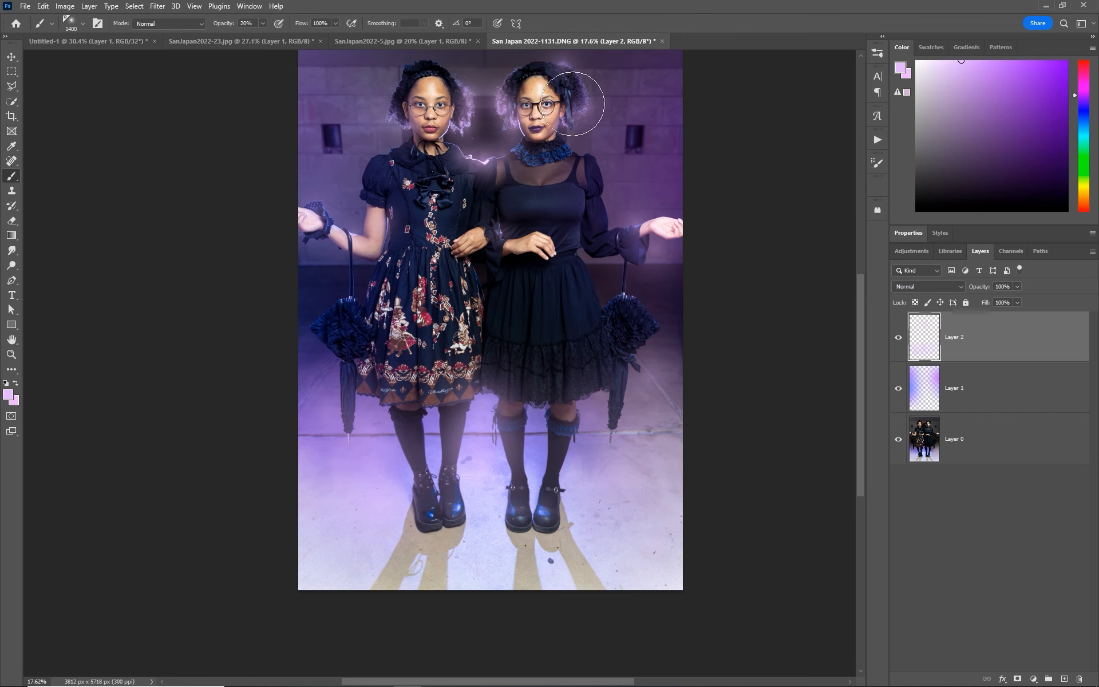
{"action": "left_click", "coordinate": [581, 104]}
- Fit the whole photo in view and compare it with and without the topmost glow layer
{"action": "key", "text": "z"}
{"action": "key", "text": "ctrl+0"}
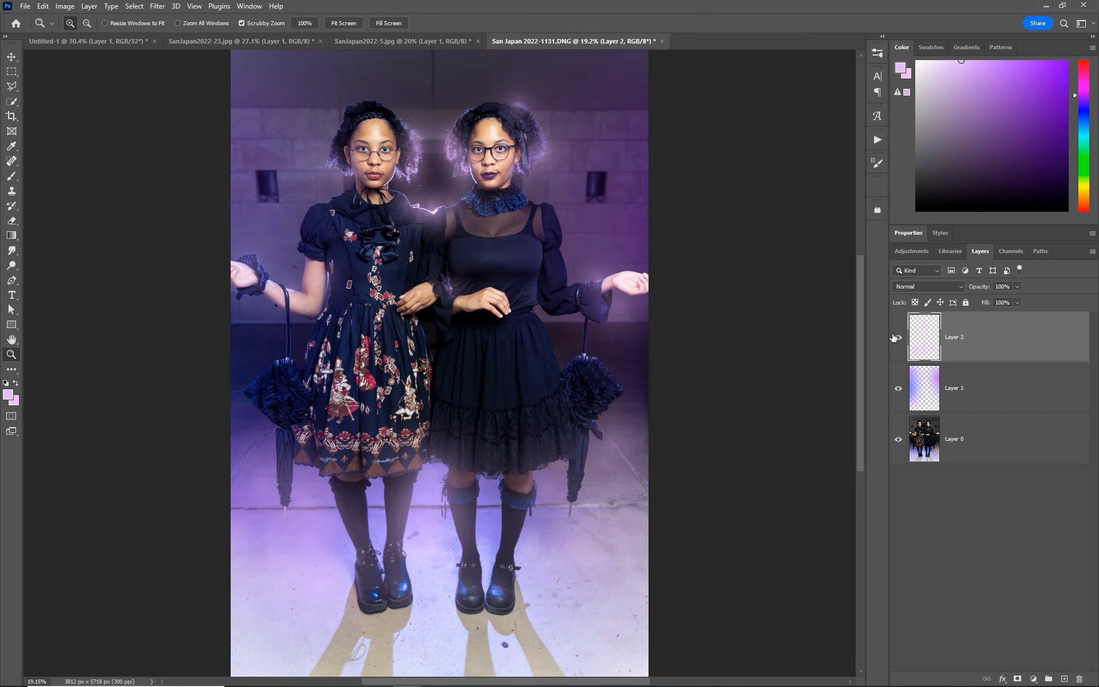
{"action": "left_click", "coordinate": [897, 338]}
{"action": "left_click", "coordinate": [897, 338]}
{"action": "left_click", "coordinate": [898, 338]}
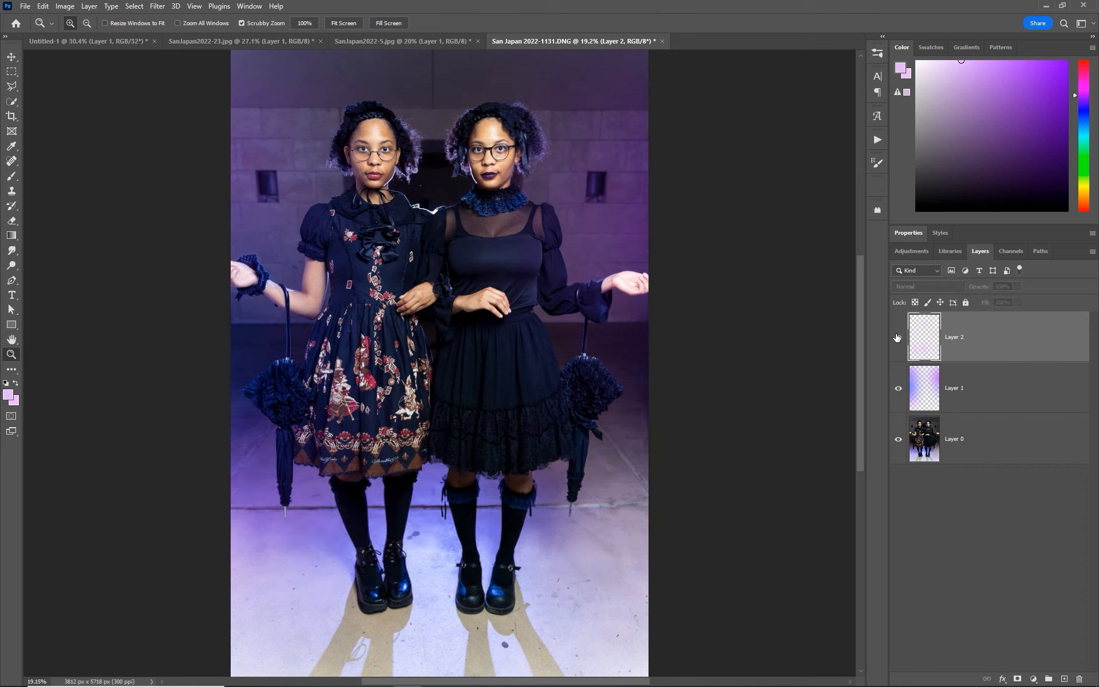
{"action": "left_click", "coordinate": [898, 337]}
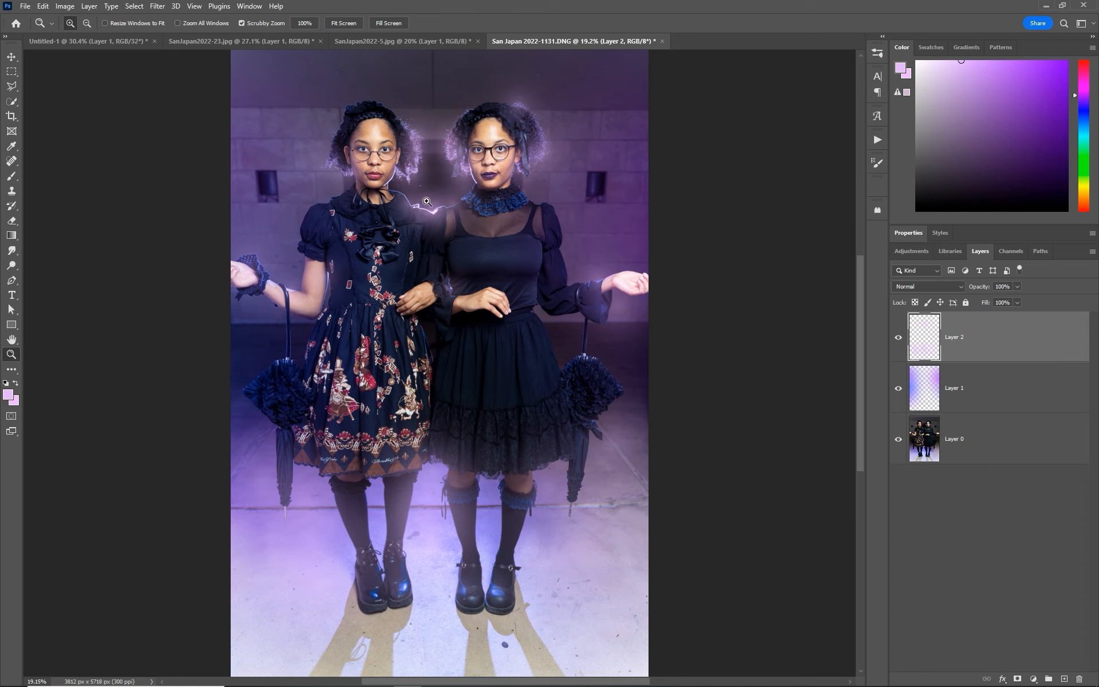
{"action": "left_click", "coordinate": [898, 339]}
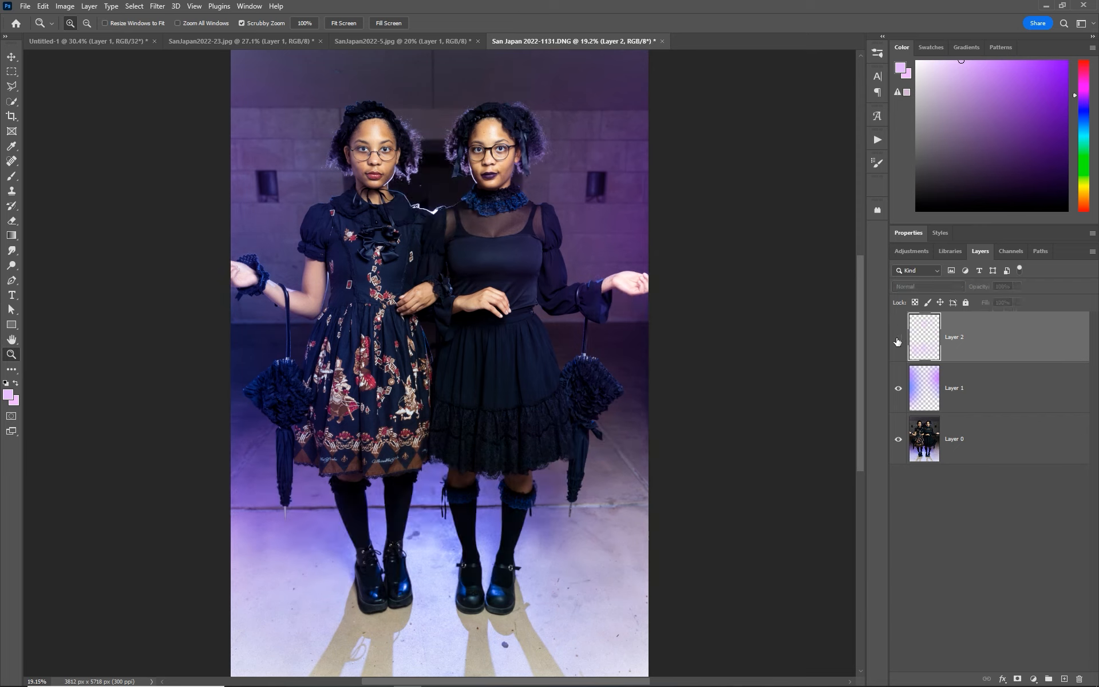
{"action": "left_click", "coordinate": [897, 339]}
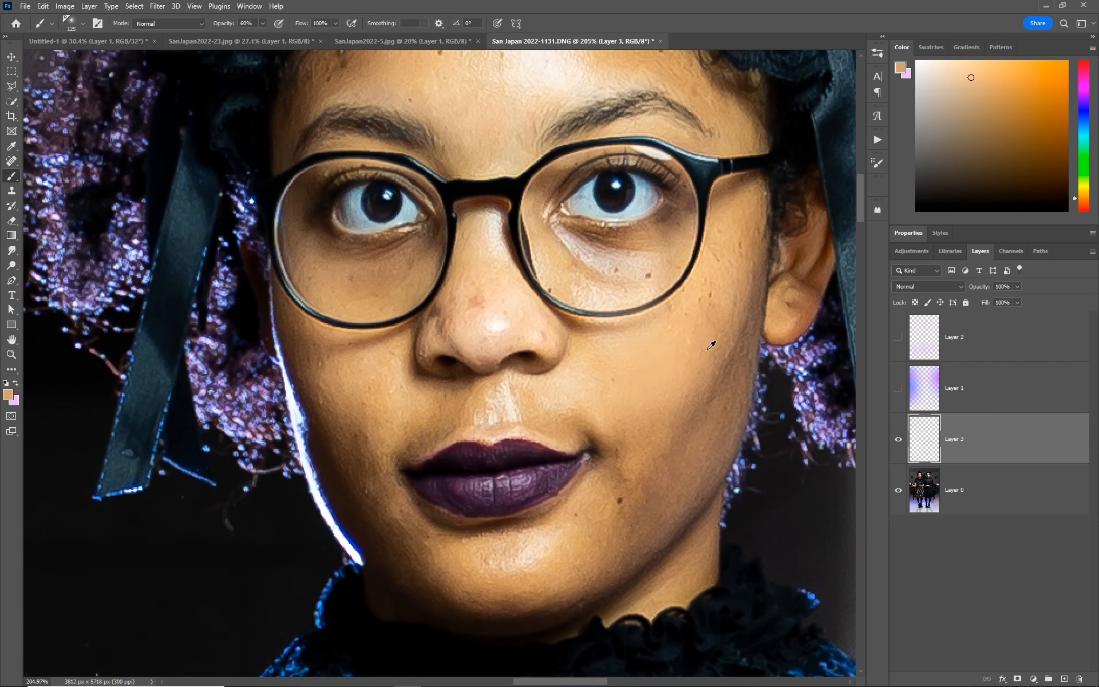
- On Layer 3, use an 80 px brush at 60% opacity with sampled skin tones to smooth the right woman's shaded cheek and jaw
{"action": "left_click", "coordinate": [712, 339], "text": "alt"}
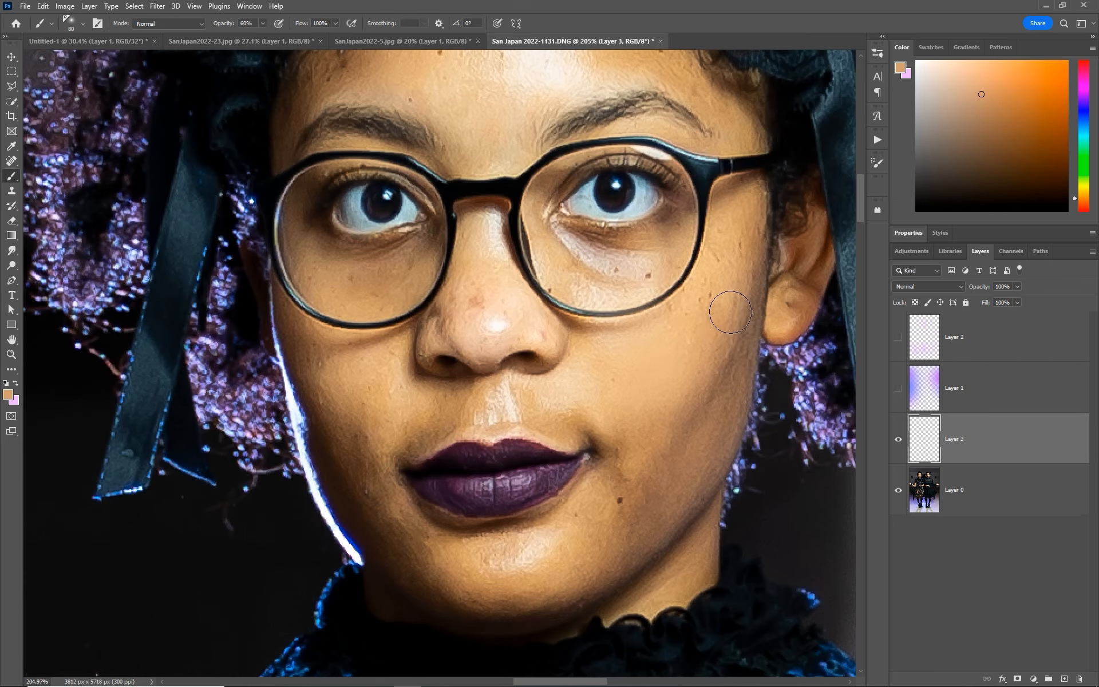
{"action": "left_click", "coordinate": [701, 414], "text": "alt"}
{"action": "mouse_move", "coordinate": [726, 382]}
{"action": "left_mouse_down"}
{"action": "mouse_move", "coordinate": [710, 415]}
{"action": "mouse_move", "coordinate": [734, 385]}
{"action": "mouse_move", "coordinate": [694, 450]}
{"action": "mouse_move", "coordinate": [667, 461]}
{"action": "left_mouse_up"}
{"action": "left_click", "coordinate": [704, 529], "text": "alt"}
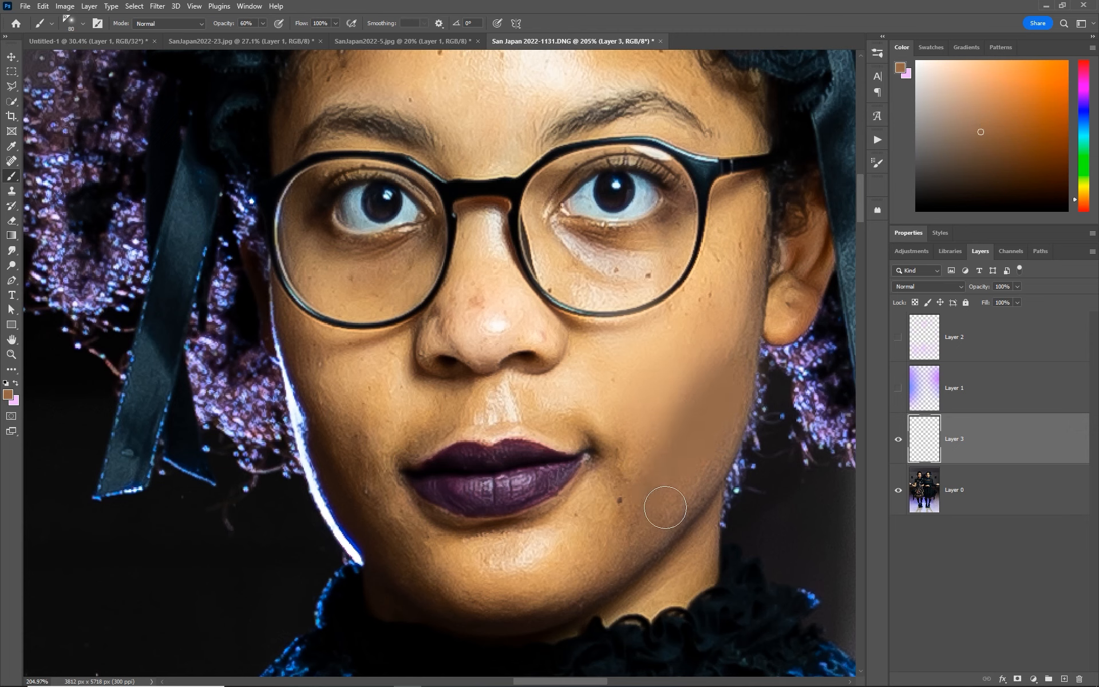
- Sample lighter skin tones and paint over the right woman's chin to blend its shading
{"action": "left_click", "coordinate": [601, 532], "text": "alt"}
{"action": "left_click", "coordinate": [550, 557], "text": "alt"}
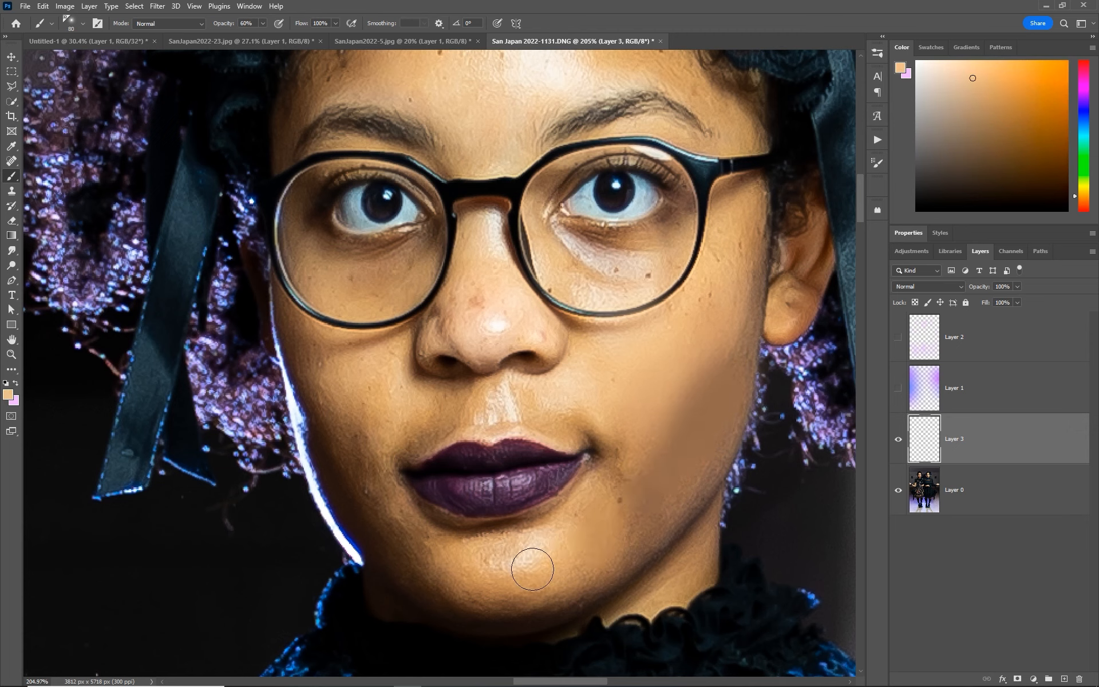
{"action": "mouse_move", "coordinate": [527, 569]}
{"action": "left_mouse_down"}
{"action": "mouse_move", "coordinate": [501, 558]}
{"action": "mouse_move", "coordinate": [565, 538]}
{"action": "mouse_move", "coordinate": [505, 558]}
{"action": "left_mouse_up"}
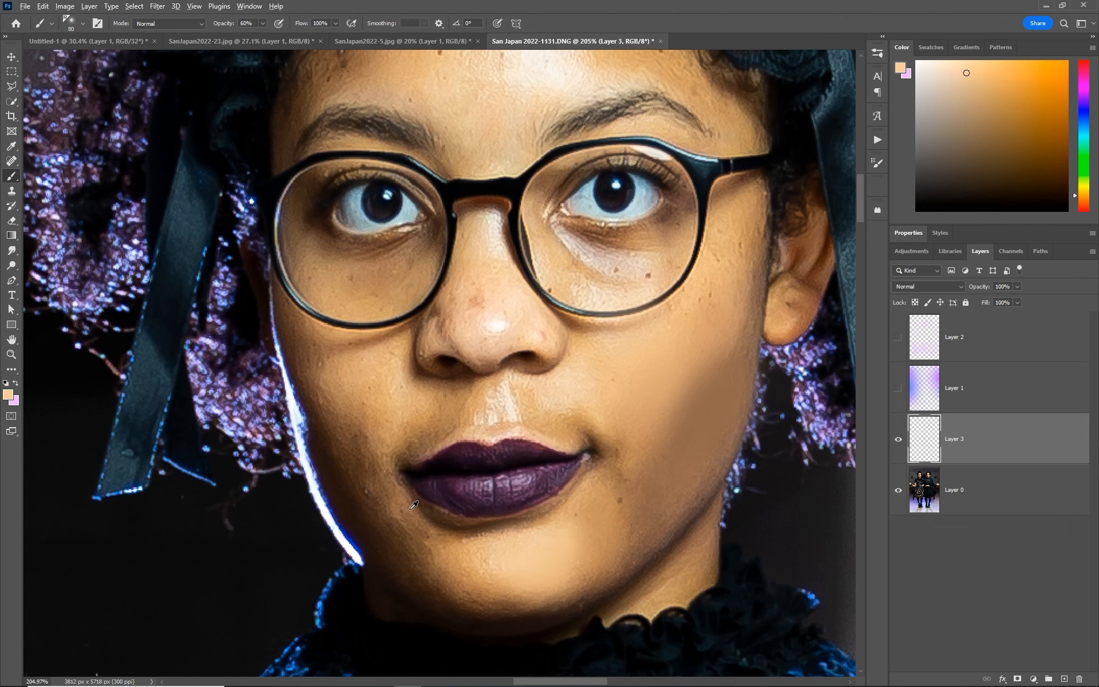
- Blend sampled skin tones over the cheek beside the right woman's mouth on the rim-lit side, and fit the whole photo in view
{"action": "left_click", "coordinate": [416, 521], "text": "alt"}
{"action": "left_click_drag", "start_coordinate": [406, 511], "coordinate": [373, 454]}
{"action": "left_click", "coordinate": [375, 453], "text": "alt"}
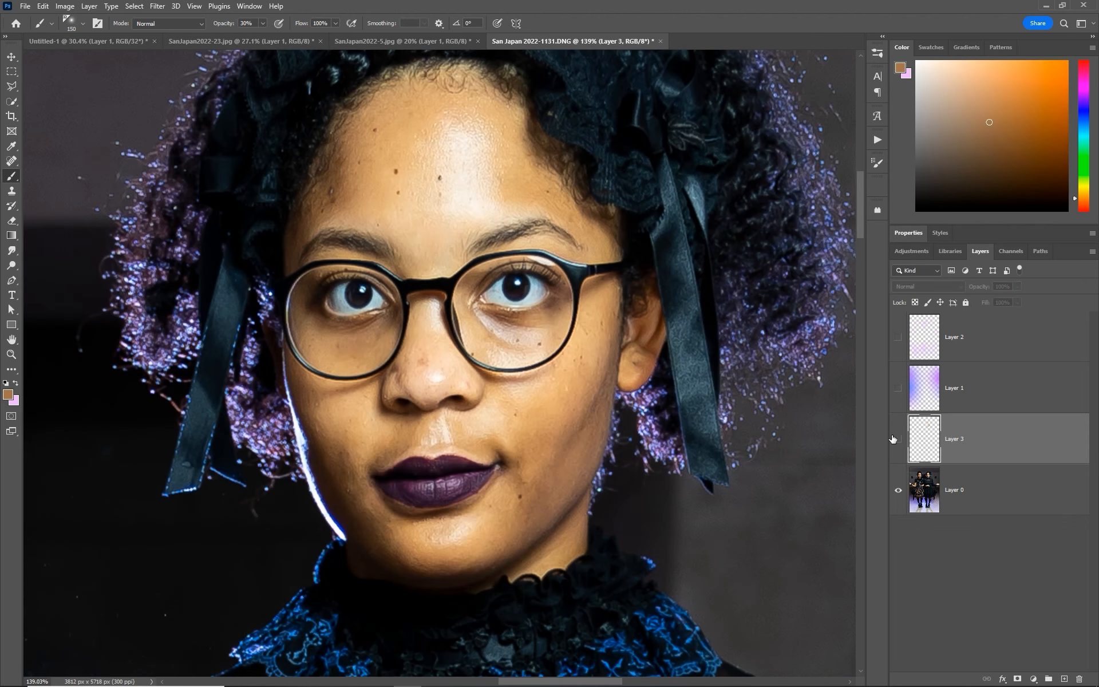
{"action": "key", "text": "z"}
{"action": "left_click", "coordinate": [344, 23]}
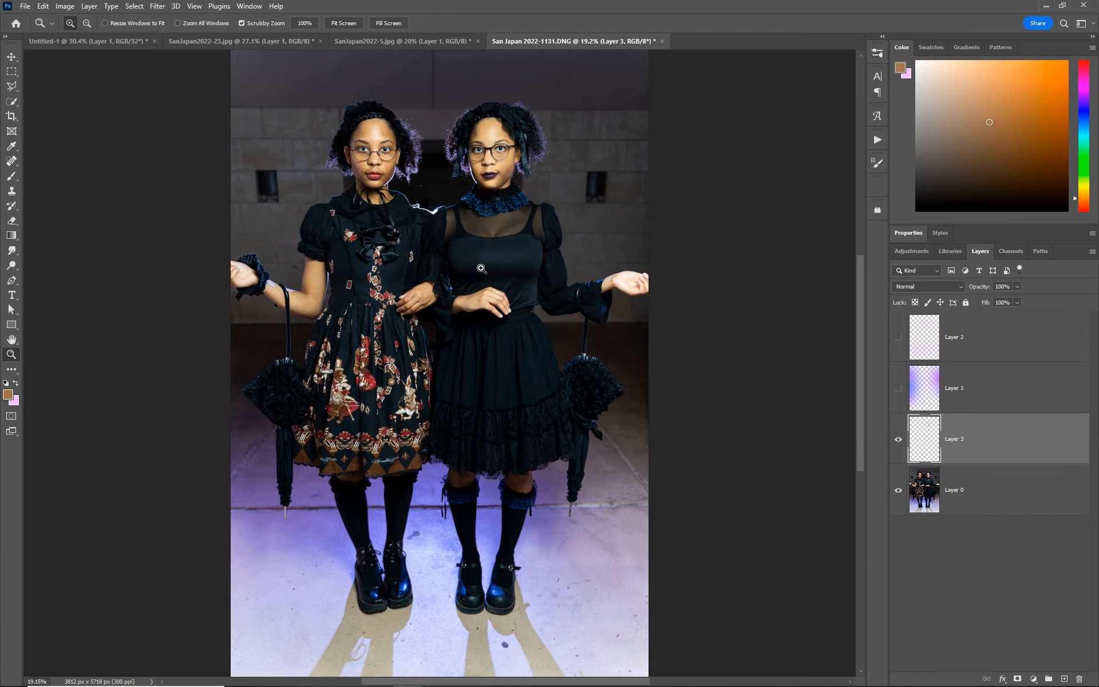